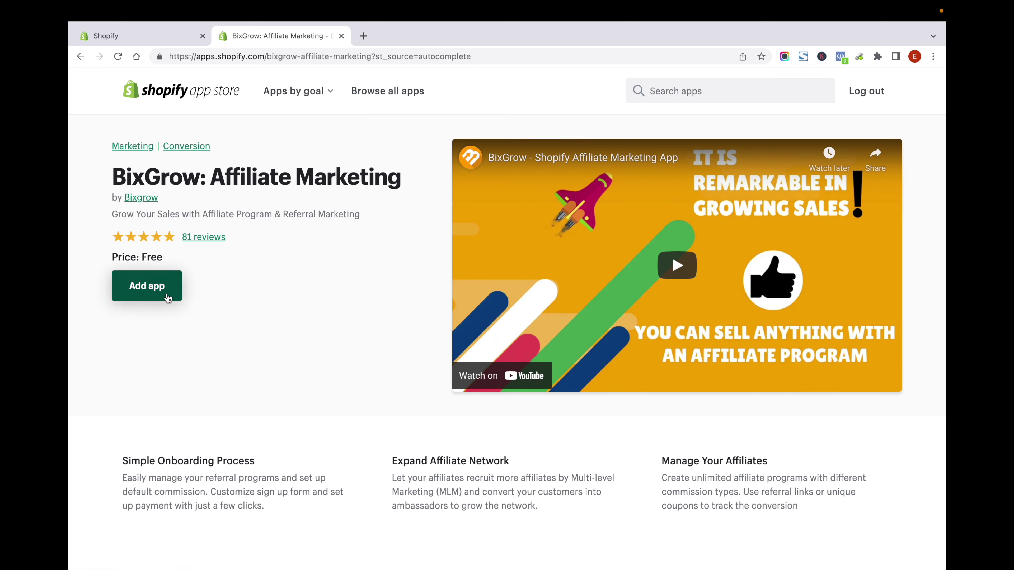
Step: Install the BixGrow: Affiliate Marketing app on the Shopify store and start its basic setup
click(155, 294)
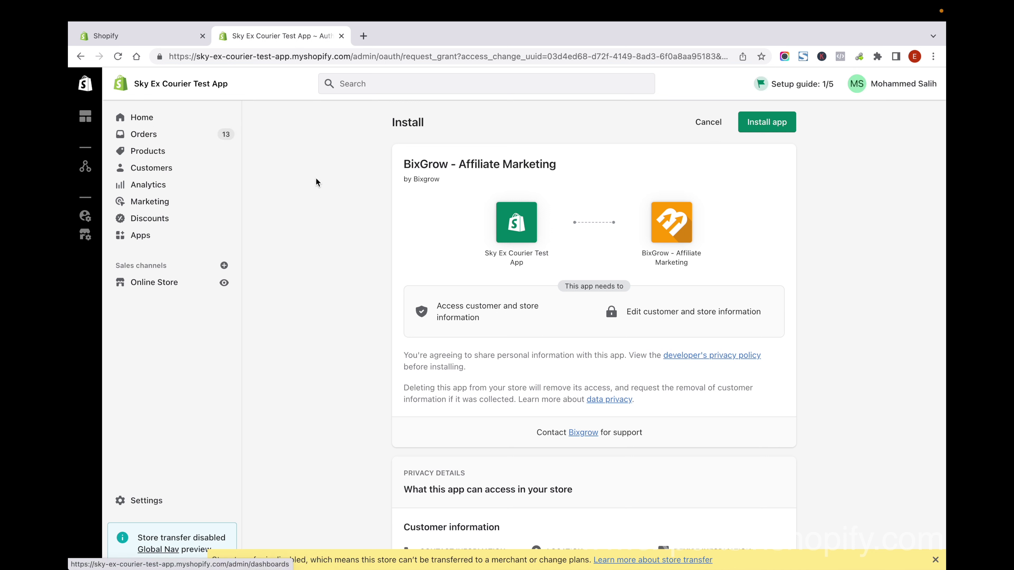
click(763, 122)
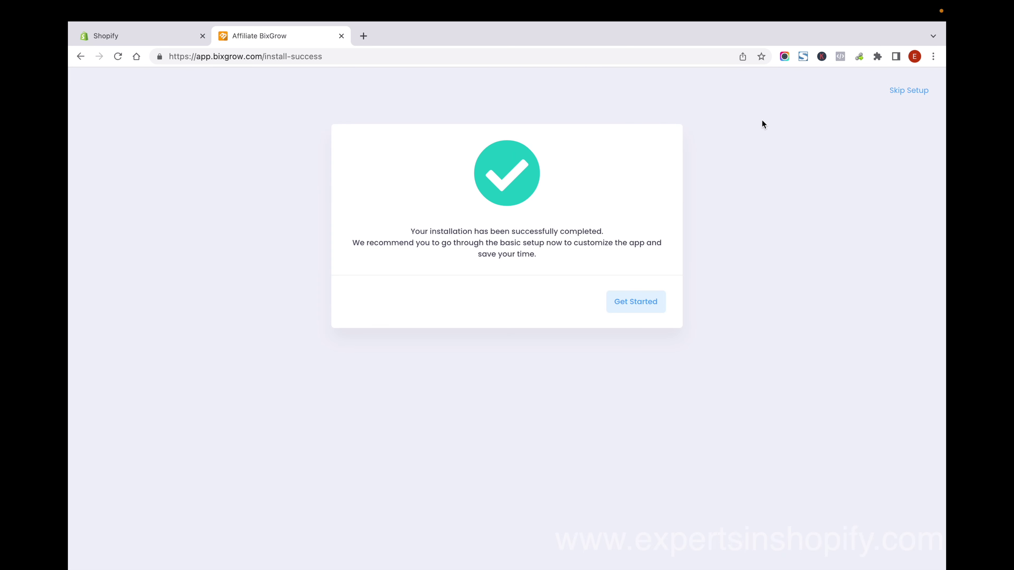
click(638, 305)
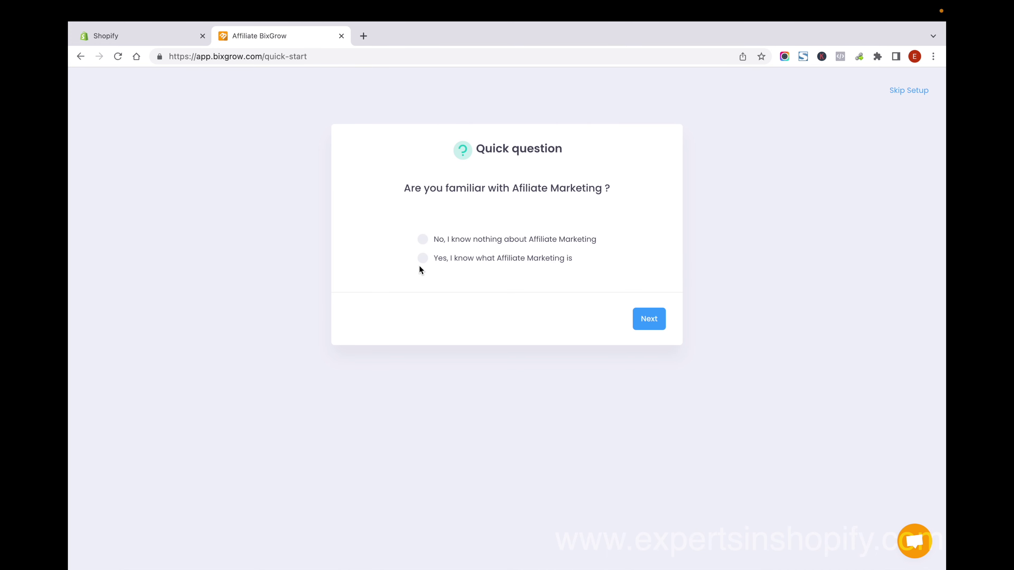
Step: Answer "Yes, I know what Affiliate Marketing is" and continue past the welcome page to the default program setup
click(423, 258)
click(652, 321)
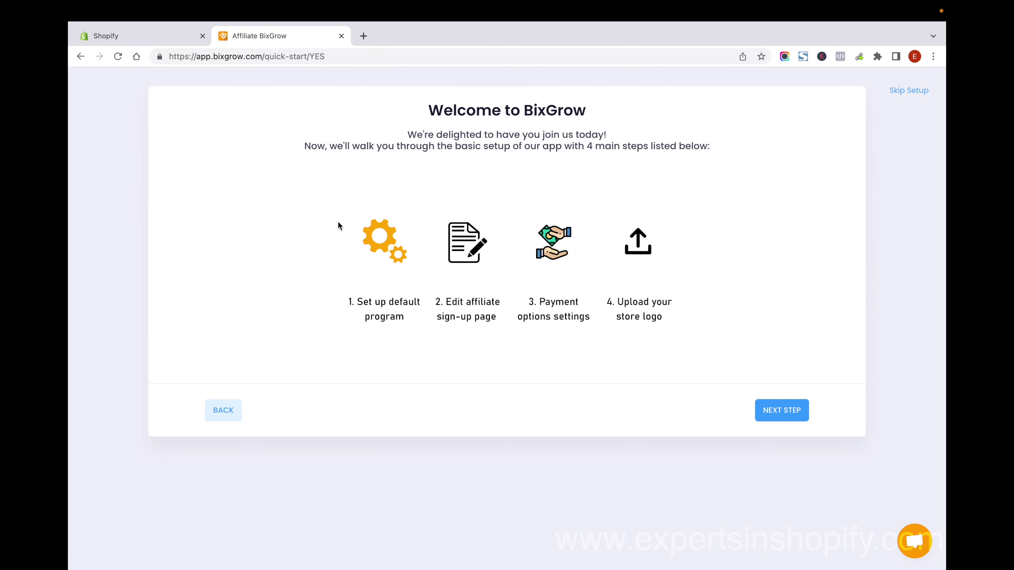
click(790, 410)
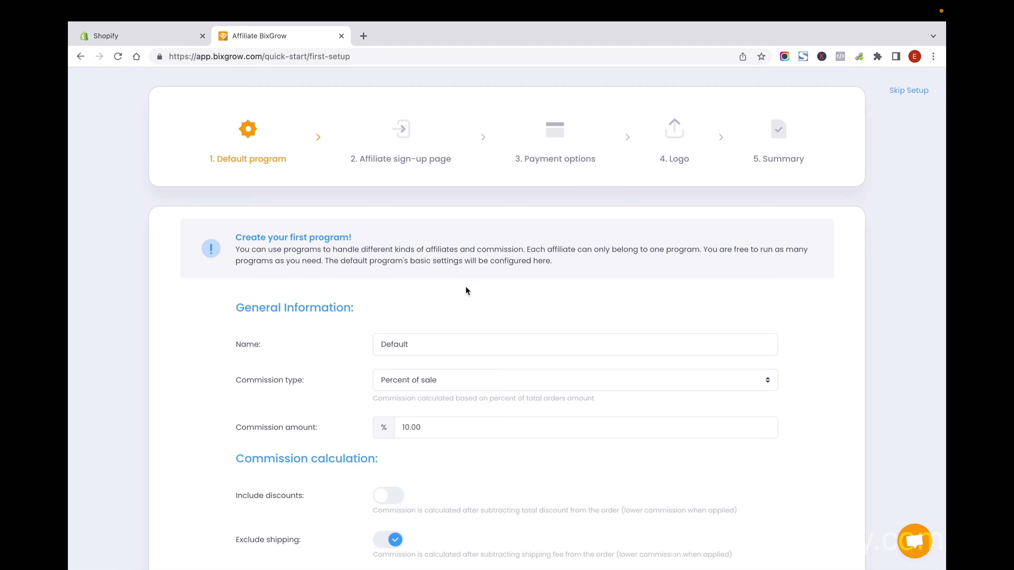
Step: Name the default program "General Affiliate Program"
scroll(465, 286, down, 2)
click(437, 258)
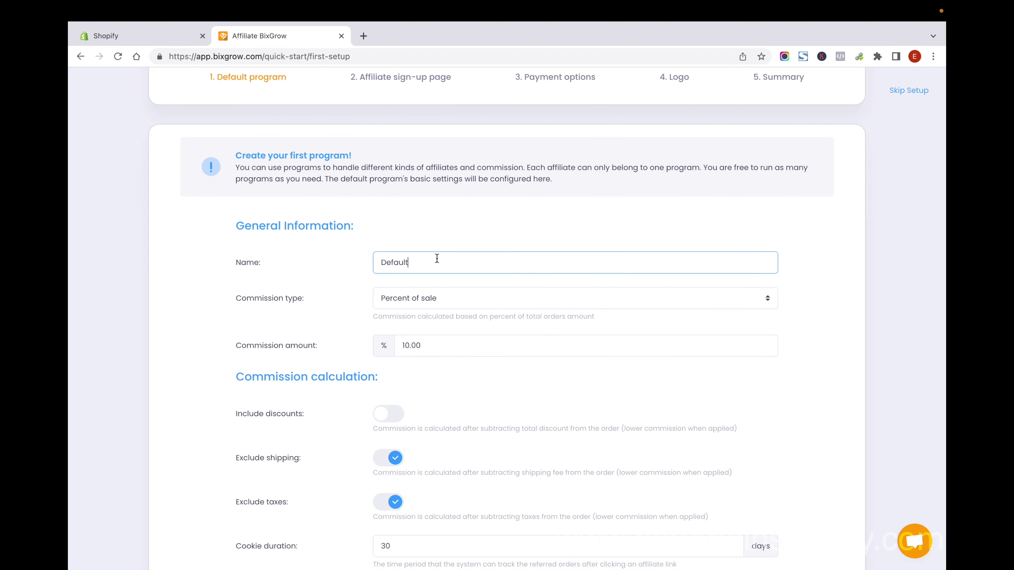
scroll(381, 230, up, 2)
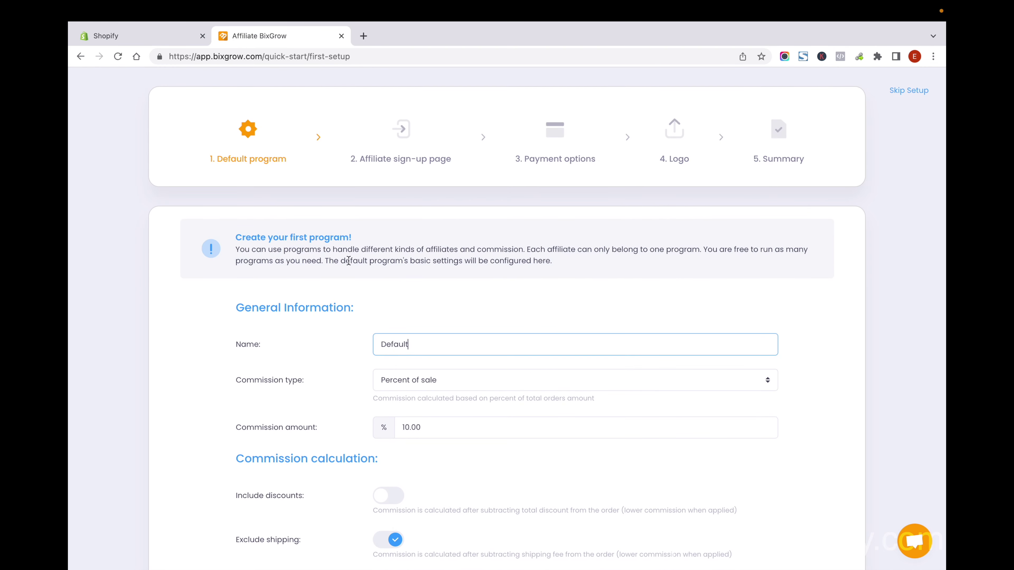
scroll(454, 322, down, 1)
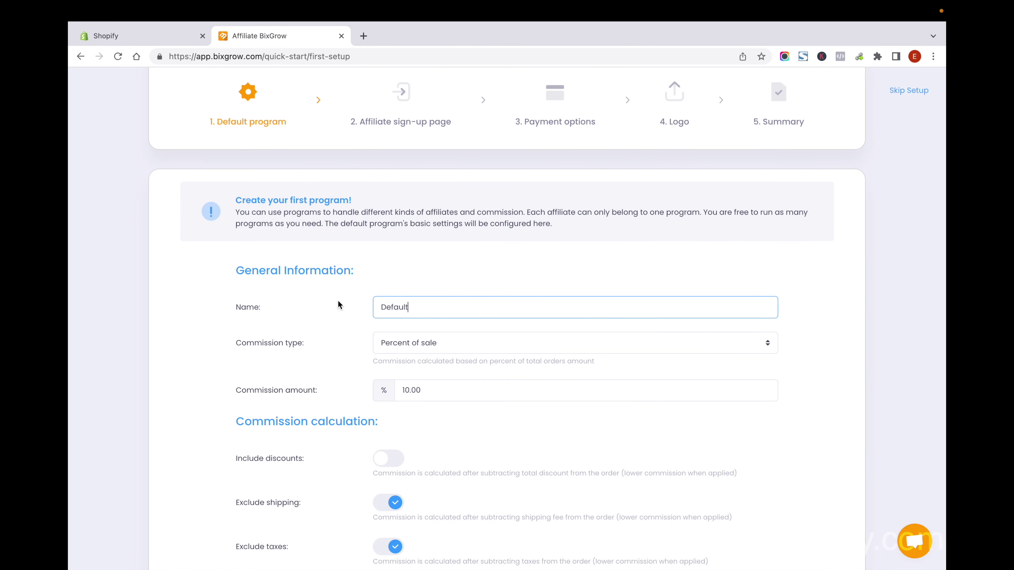
drag(449, 306, 138, 303)
text(General Affiliate Program)
Step: Review the commission type options and choose Percent of sale
click(512, 347)
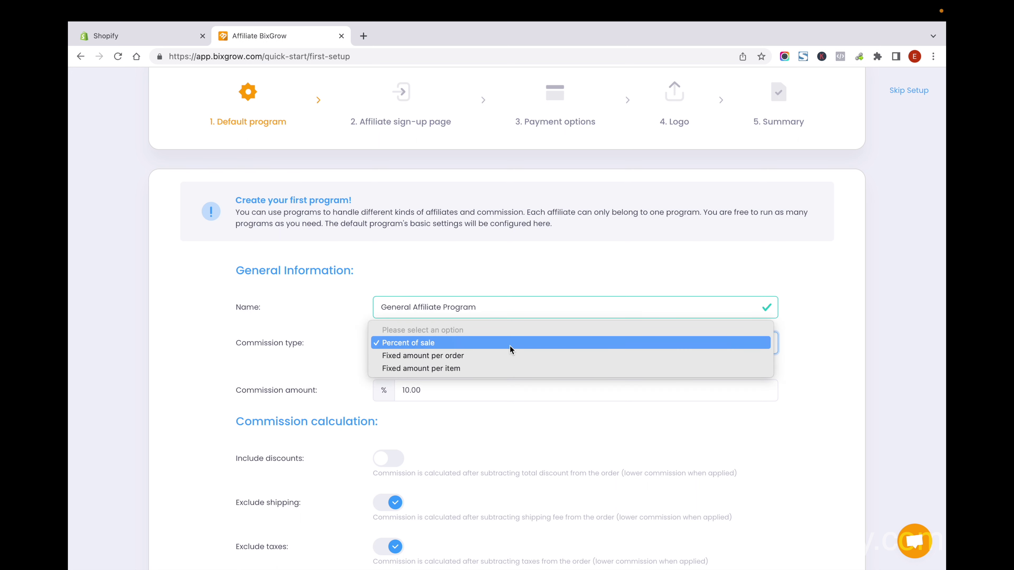
click(510, 346)
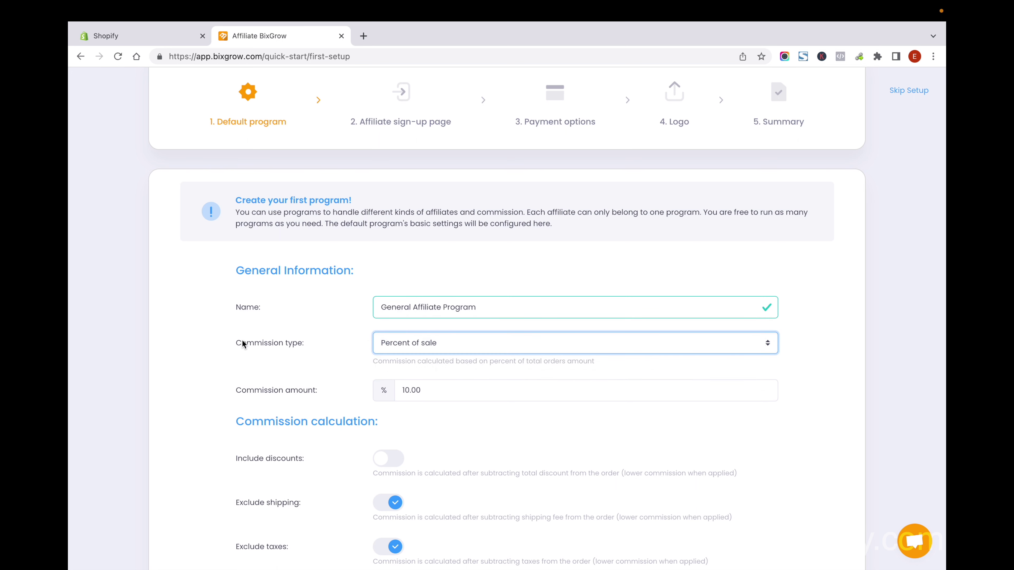
click(456, 345)
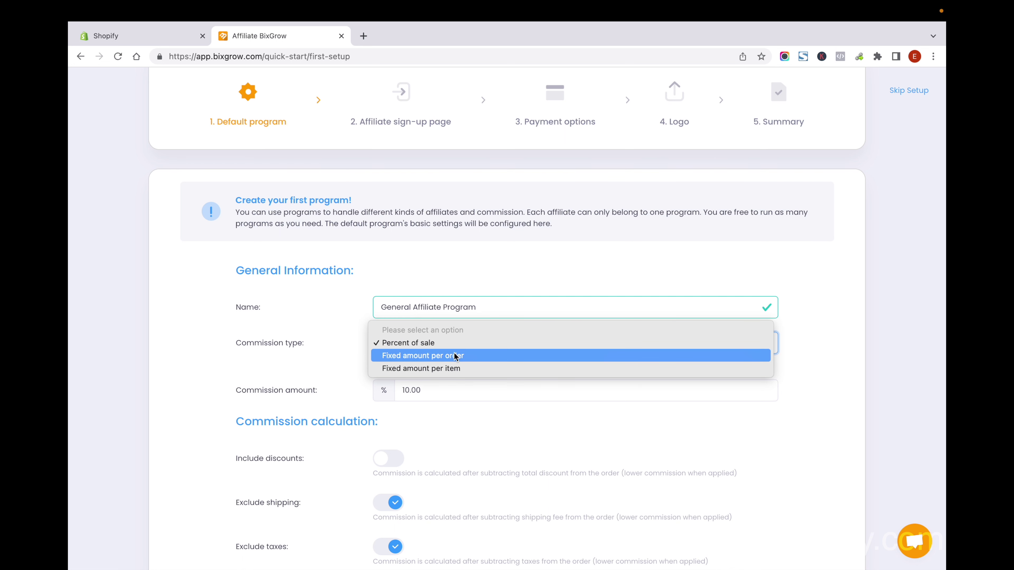
click(446, 343)
Step: Set the commission amount to 25.00 percent and turn on Include discounts for the commission calculation
scroll(343, 371, down, 2)
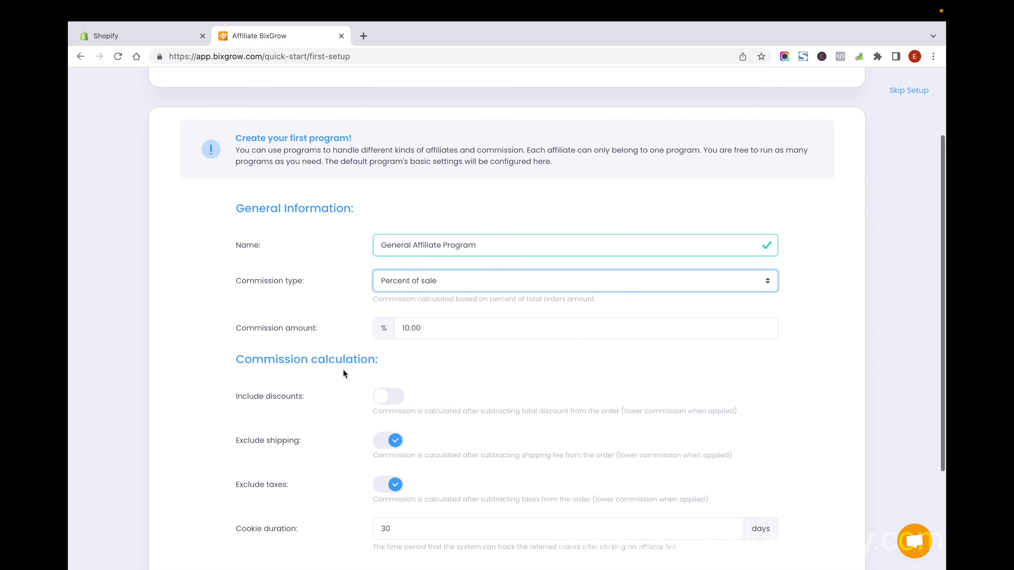
click(442, 327)
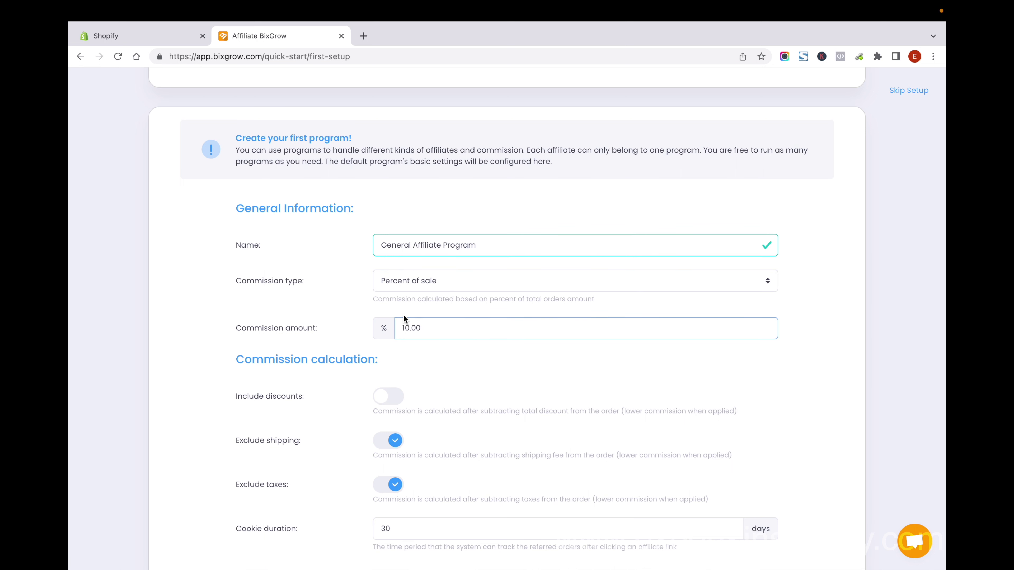
drag(405, 331, 323, 331)
text(2)
key(shift+Right)
text(5)
scroll(301, 319, down, 3)
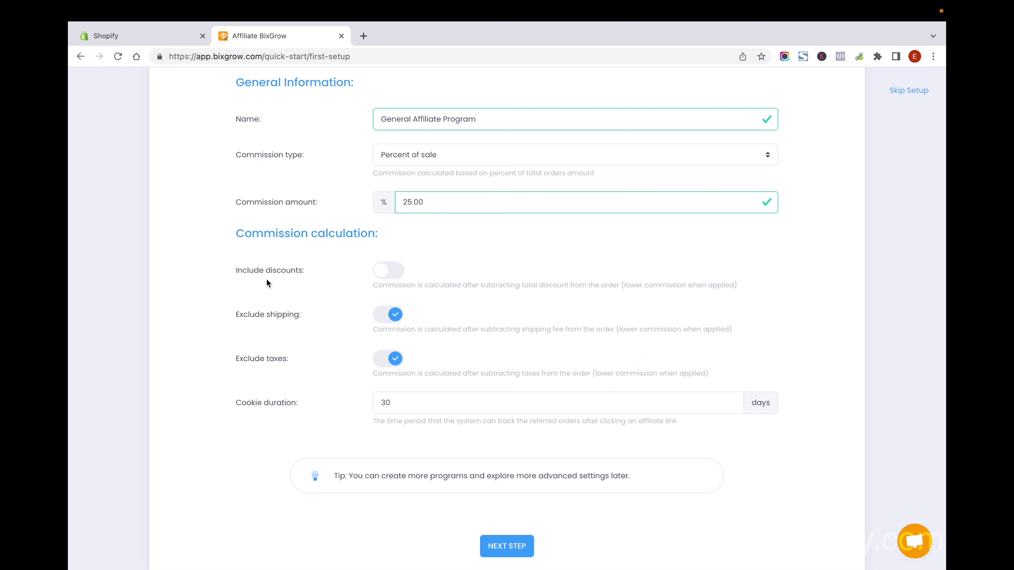
click(395, 271)
Step: Set the cookie duration to 360 days and continue to the affiliate sign-up page setup
scroll(570, 285, down, 1)
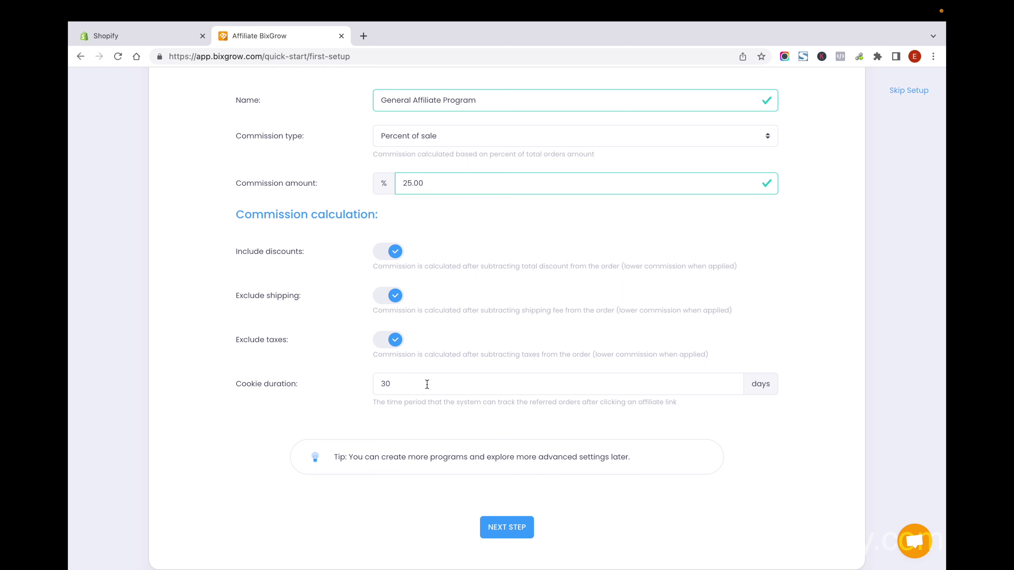
drag(234, 380, 324, 383)
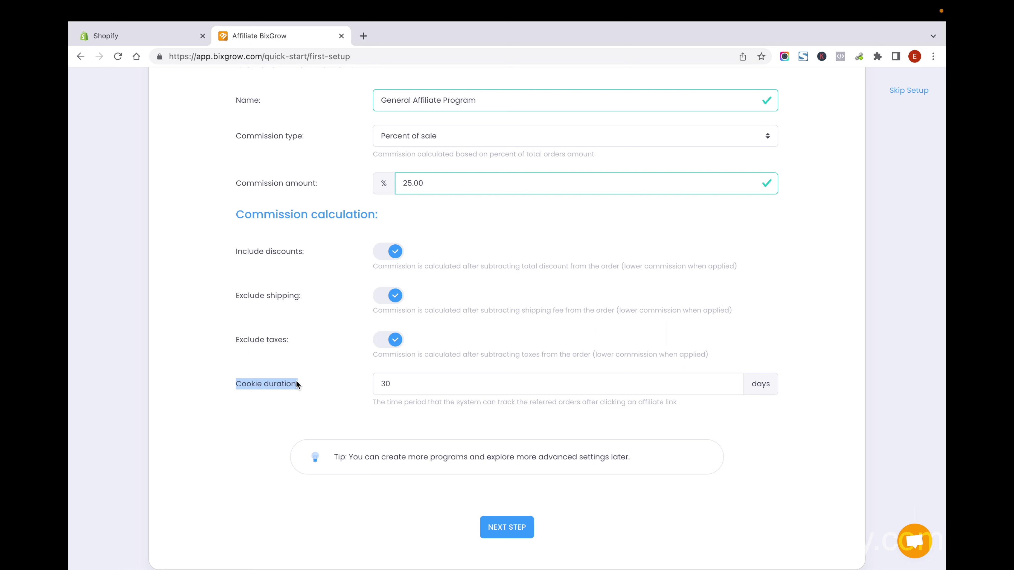
click(421, 387)
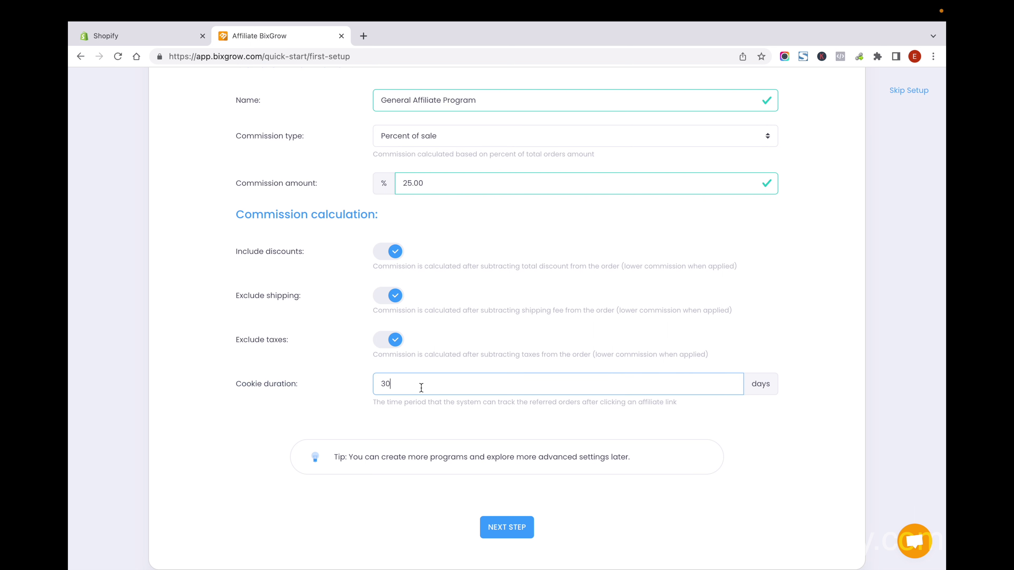
key(BackSpace)
text(60)
click(506, 527)
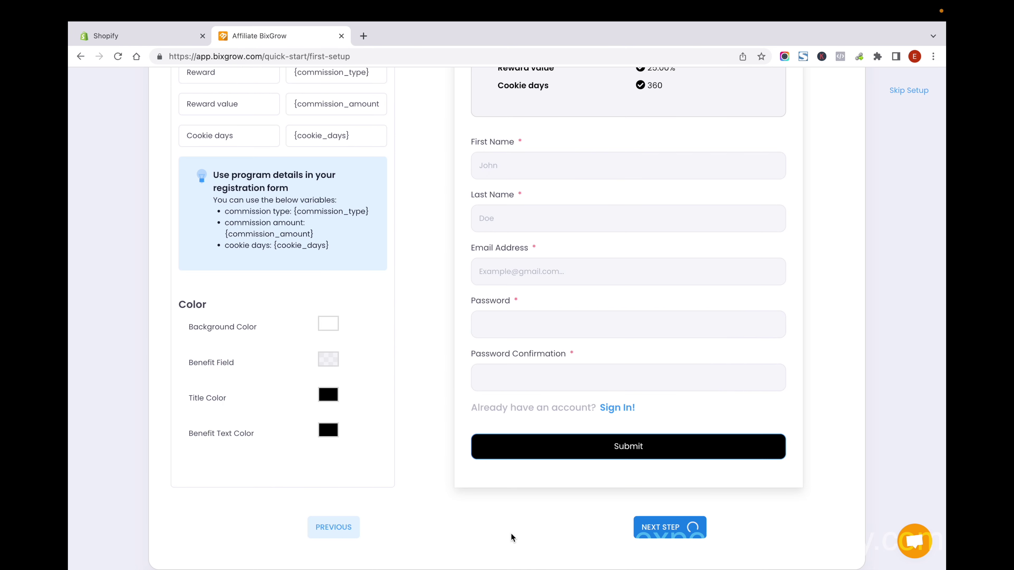
Step: Change the registration page's heading text to "Sign Up and Earn Commission"
scroll(424, 321, down, 5)
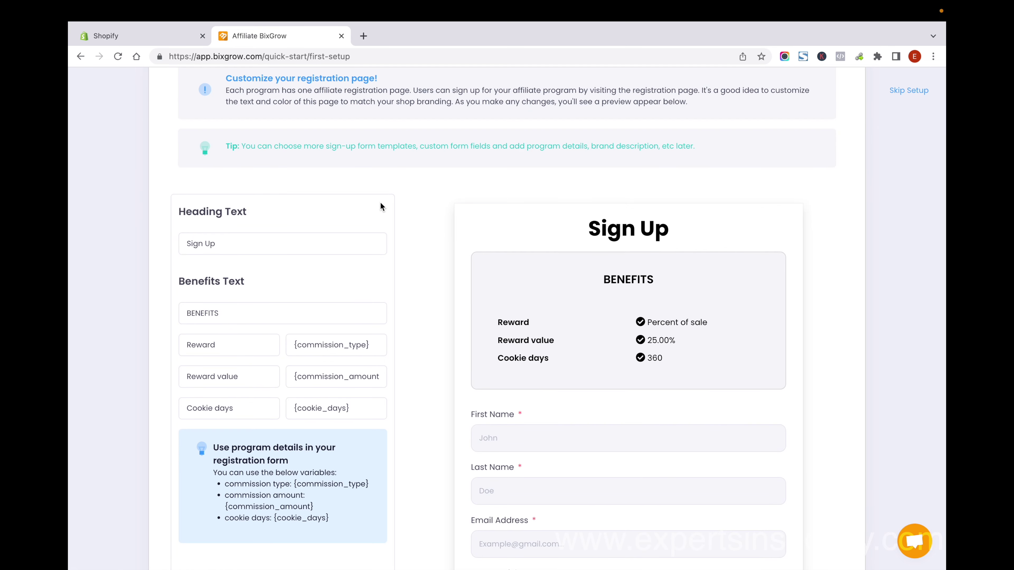
scroll(380, 202, up, 4)
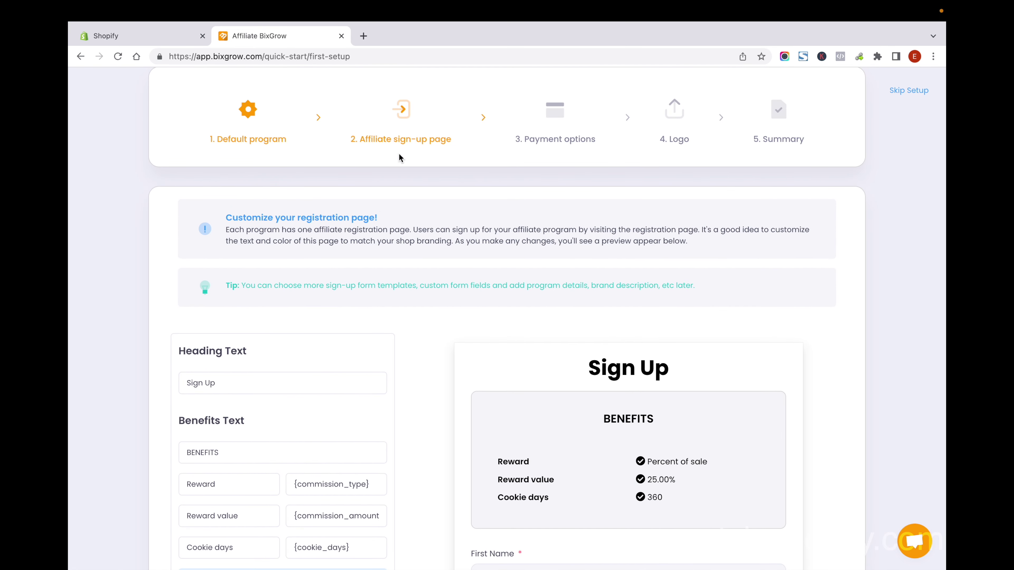
scroll(448, 347, down, 2)
scroll(424, 306, down, 4)
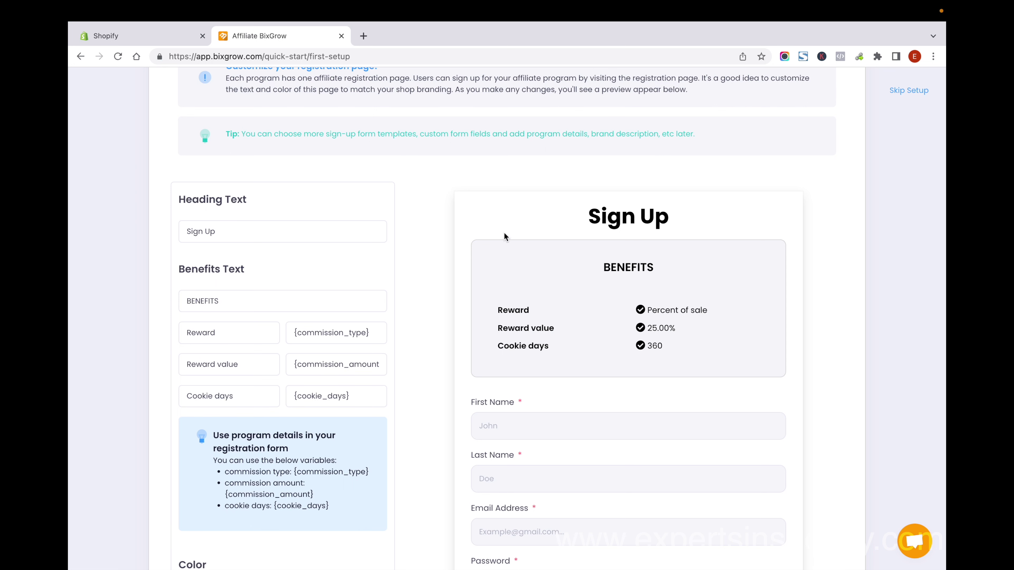
scroll(378, 247, down, 1)
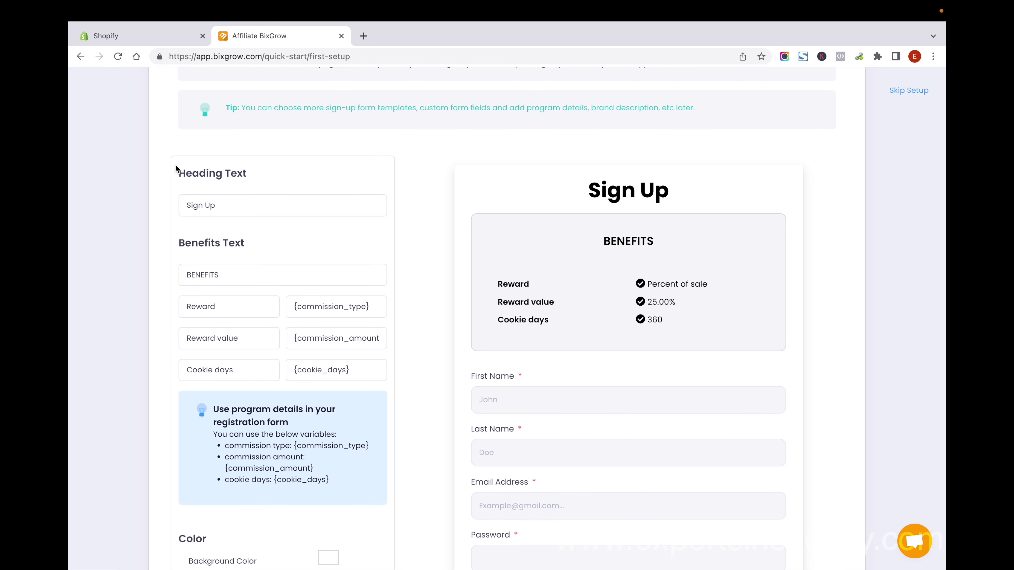
click(231, 208)
drag(230, 208, 69, 191)
key(Right)
text(and Ea)
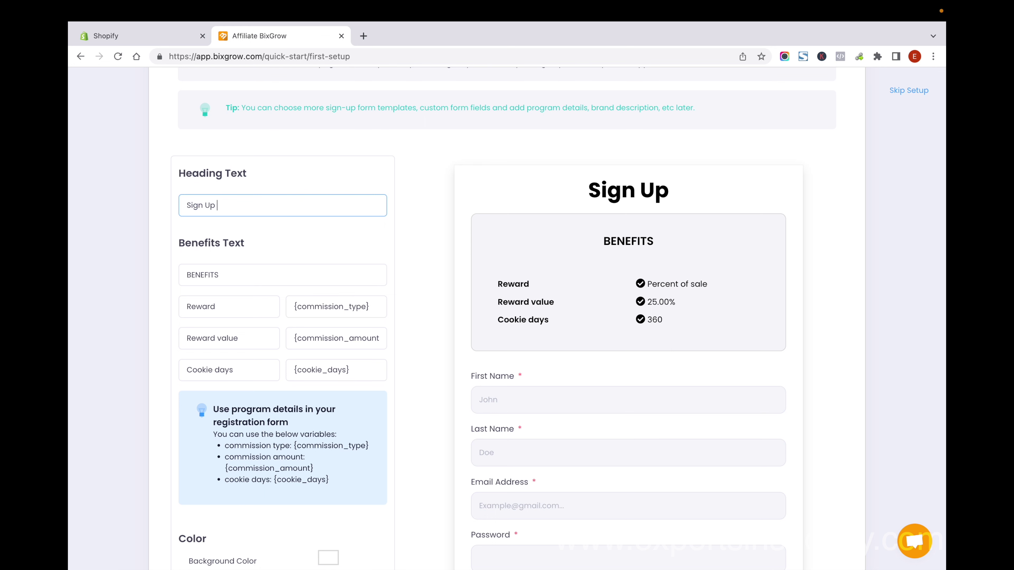
text(rn Commission)
scroll(251, 240, down, 2)
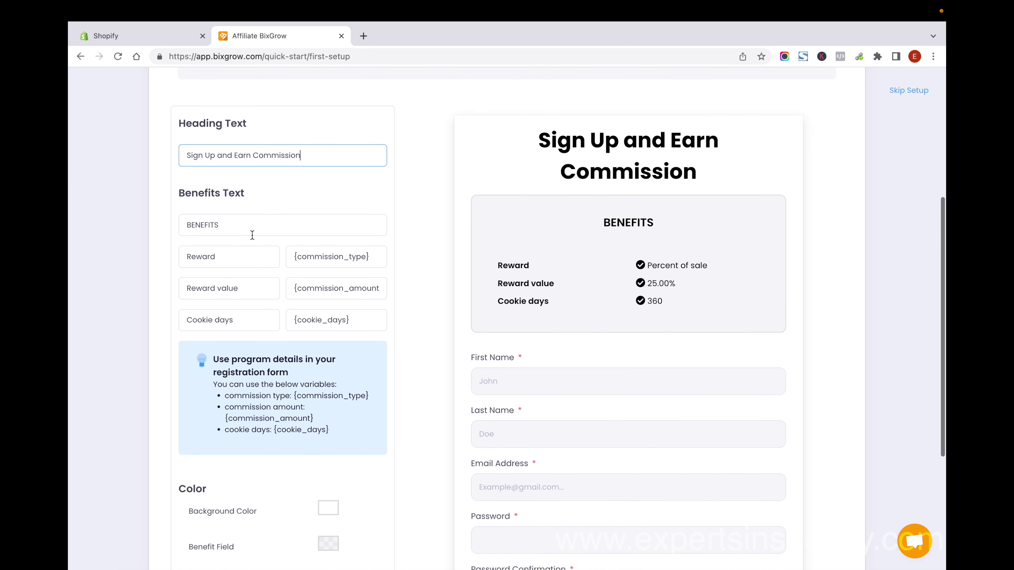
click(261, 226)
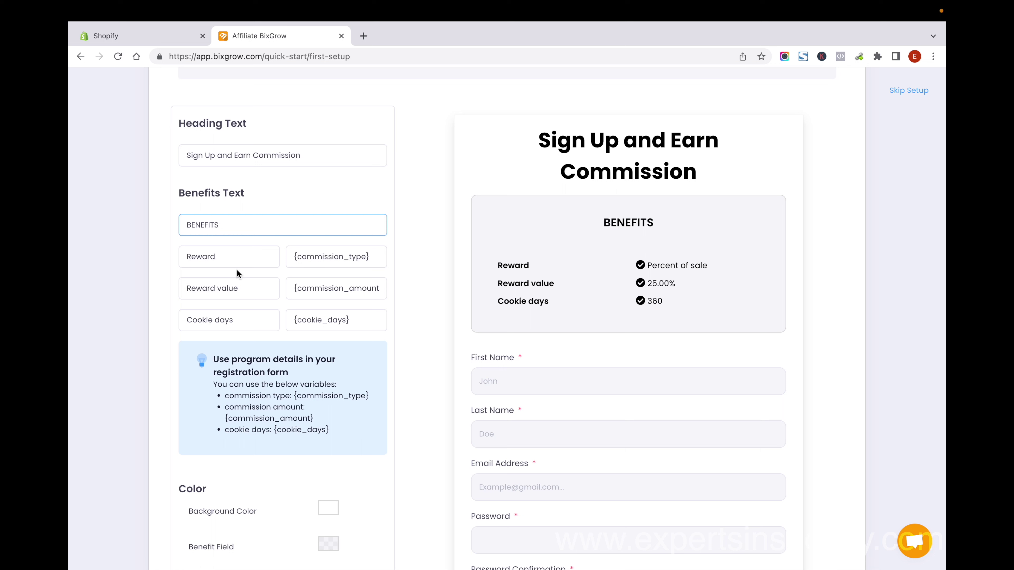
click(378, 257)
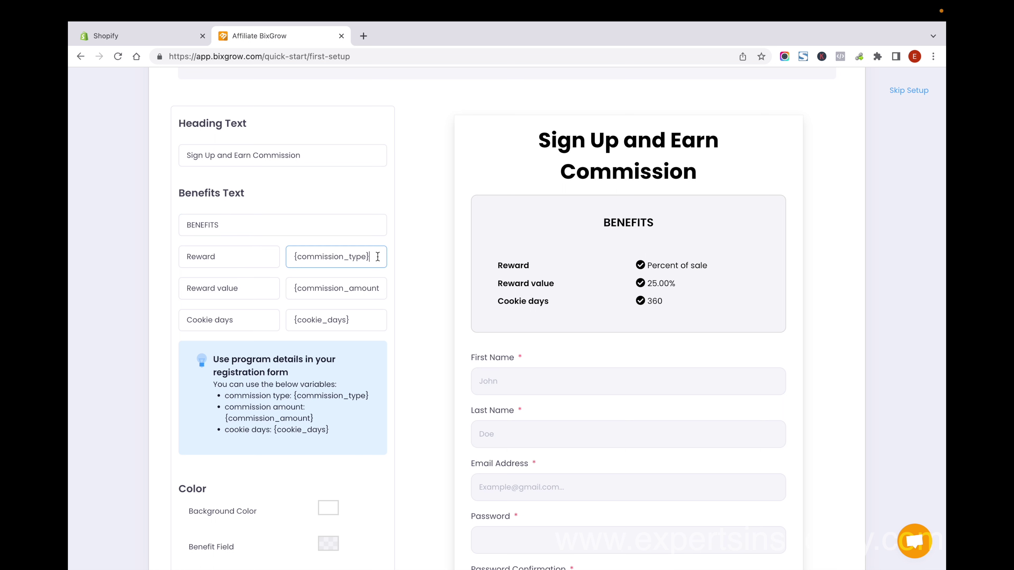
click(359, 321)
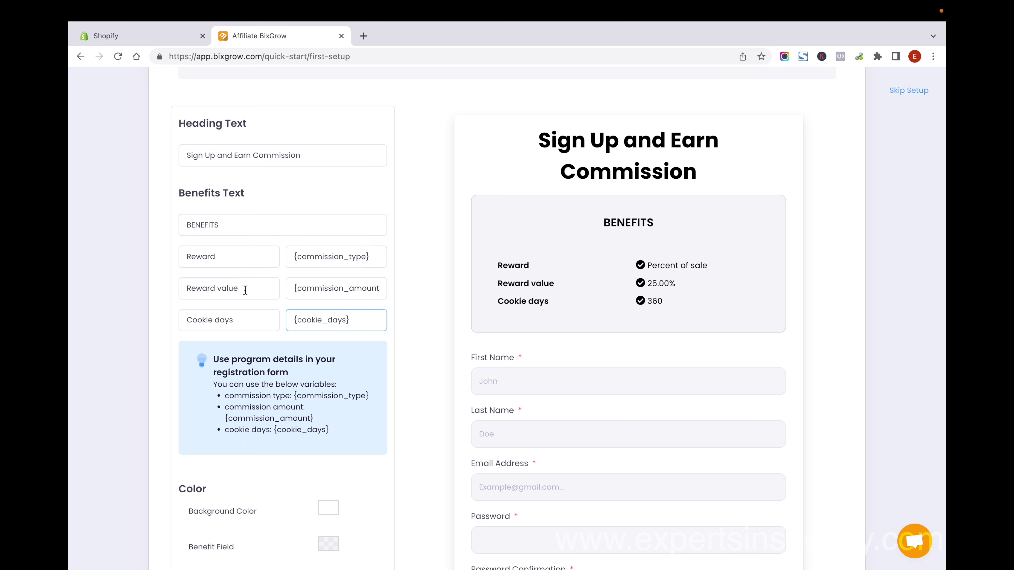
click(383, 283)
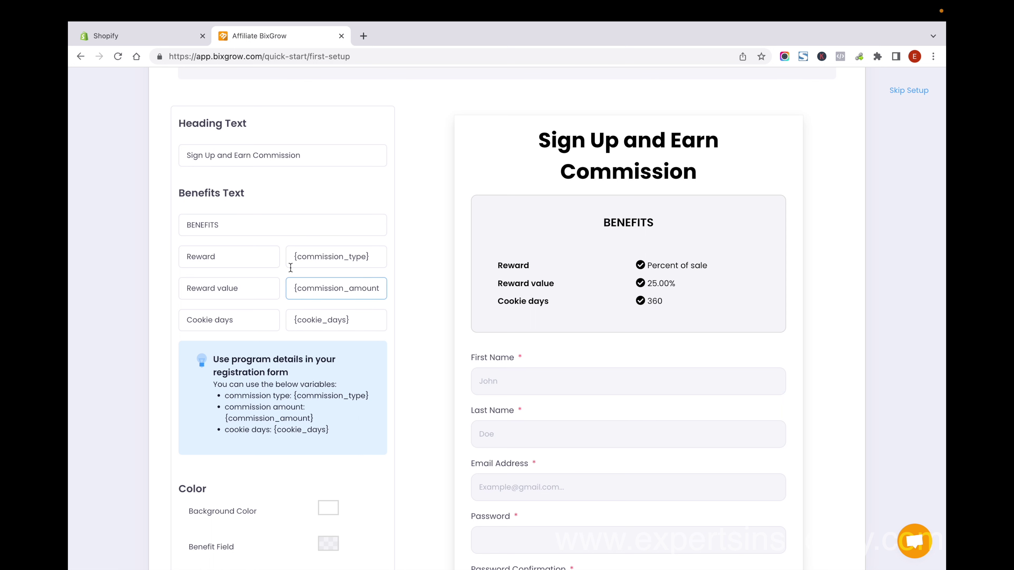
Step: Set the sign-up form's background color to a mustard yellow, #c2b013
scroll(277, 269, down, 3)
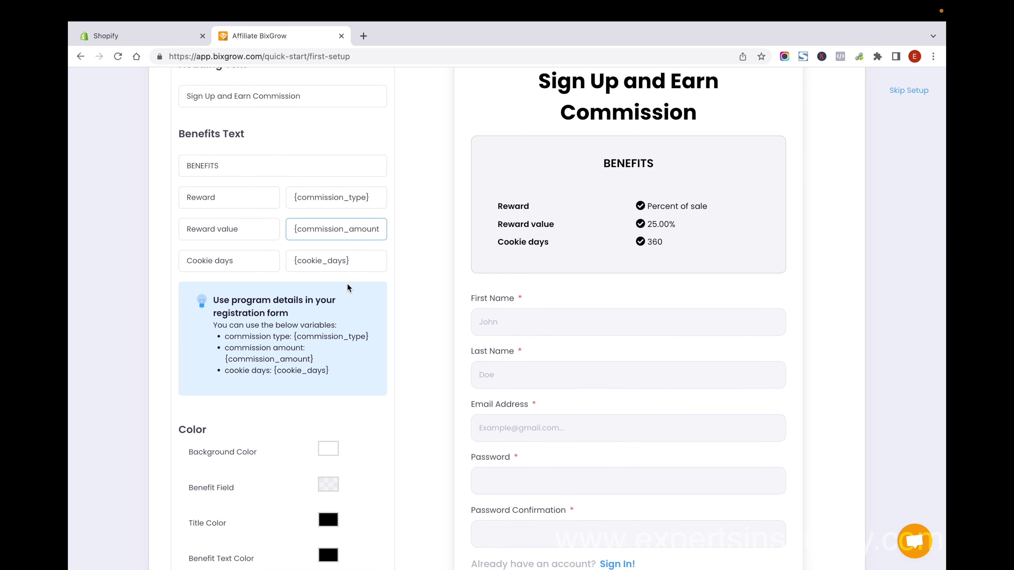
scroll(351, 272, down, 8)
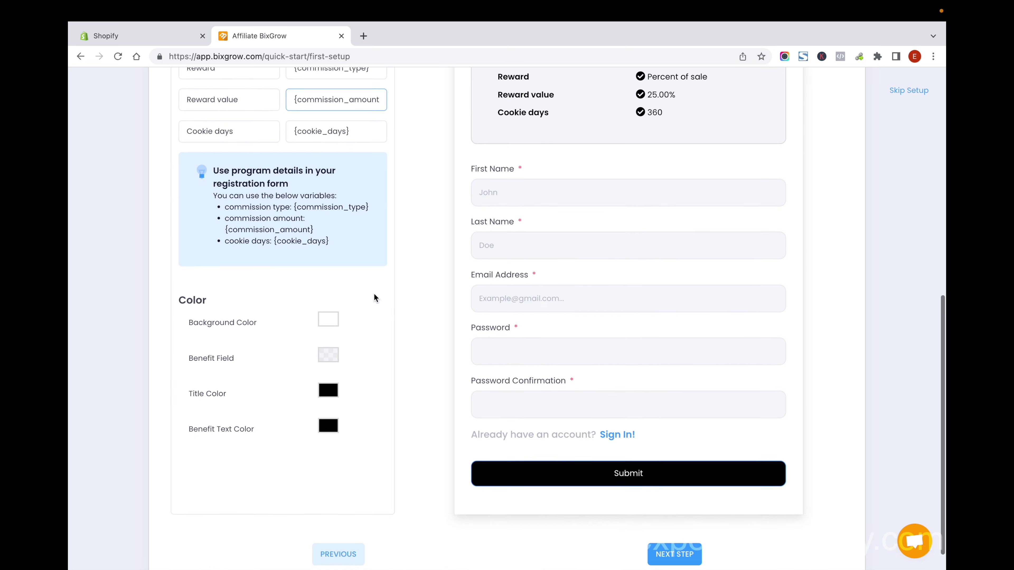
click(330, 300)
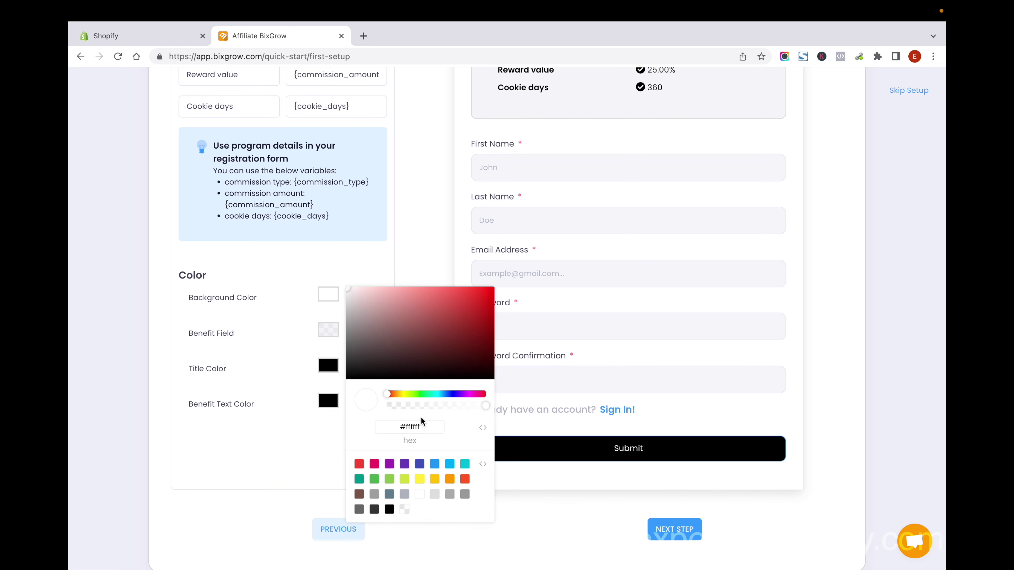
click(426, 395)
click(479, 310)
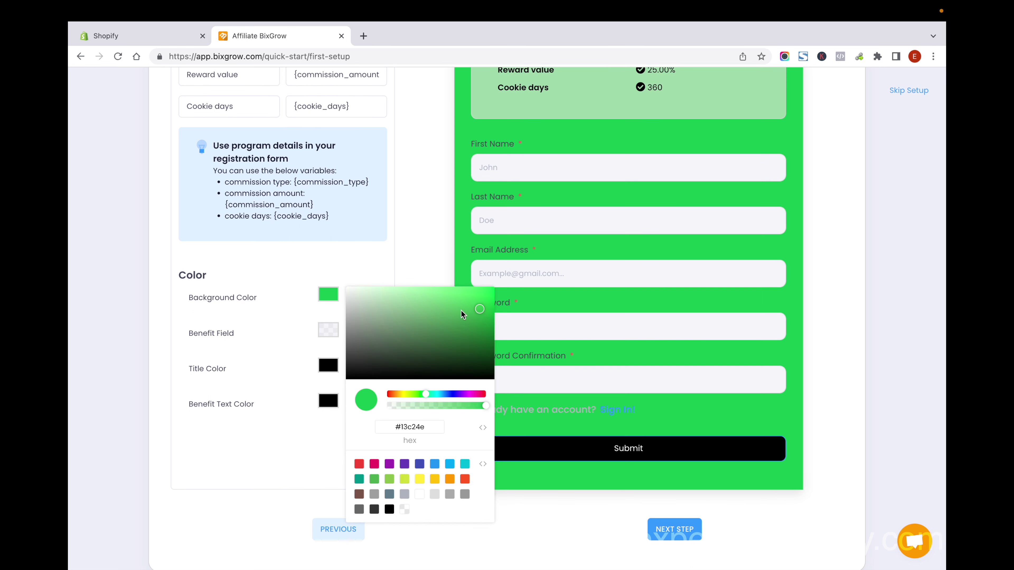
drag(421, 394, 403, 400)
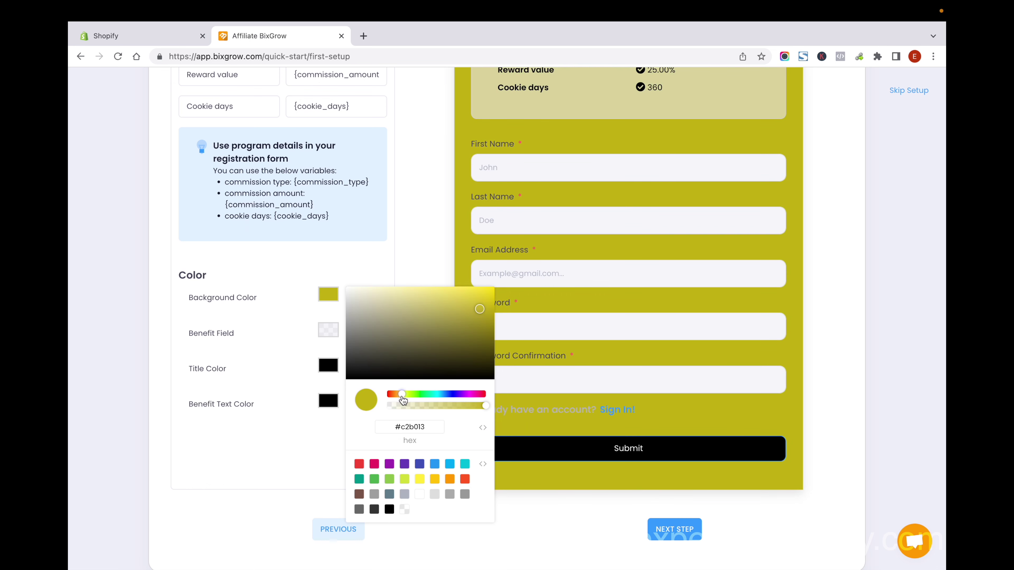
click(257, 351)
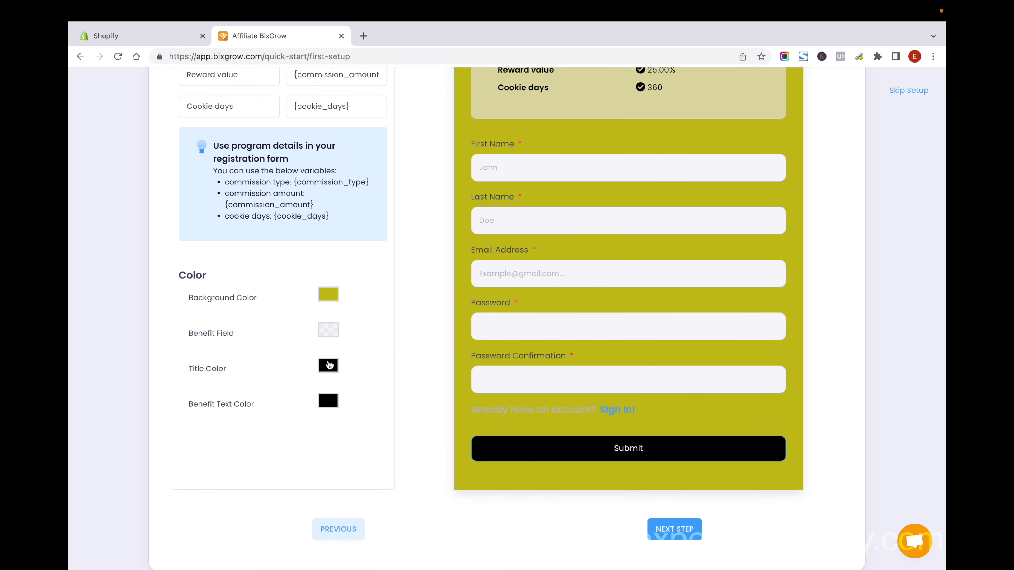
Step: Set the benefit field color to a semi-transparent grey-blue, RGB 119, 128, 158 with alpha 0.549
click(328, 330)
click(469, 350)
drag(470, 352, 383, 359)
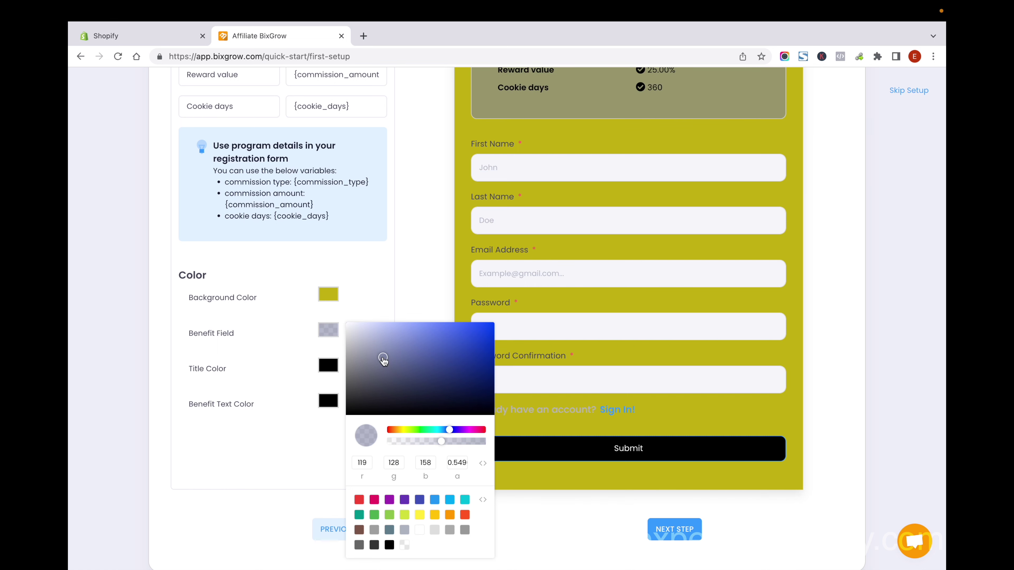
Step: Close the colour picker, review the registration page preview and continue to the payment options
click(289, 423)
scroll(352, 313, up, 12)
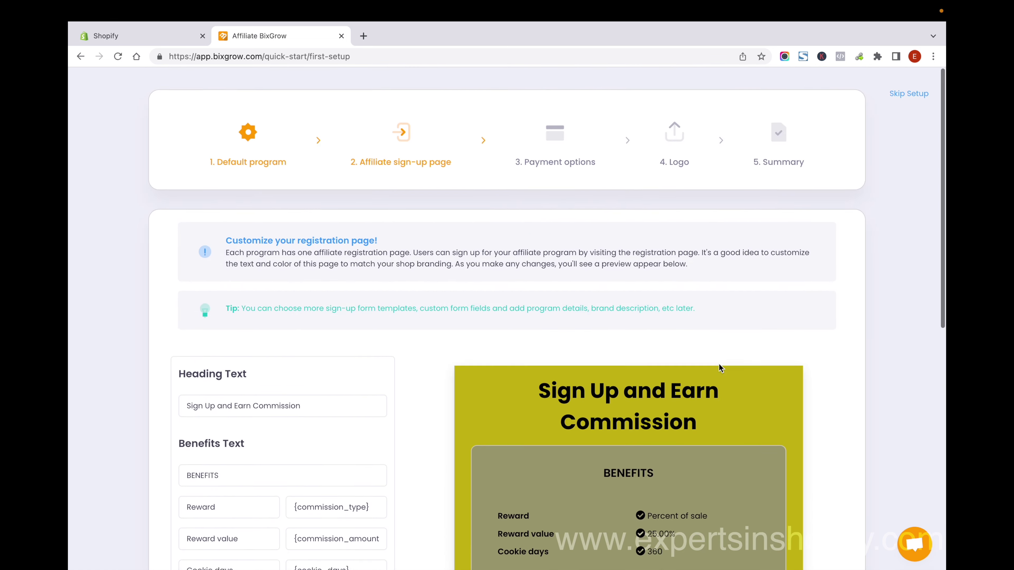
scroll(719, 367, down, 7)
scroll(626, 379, down, 4)
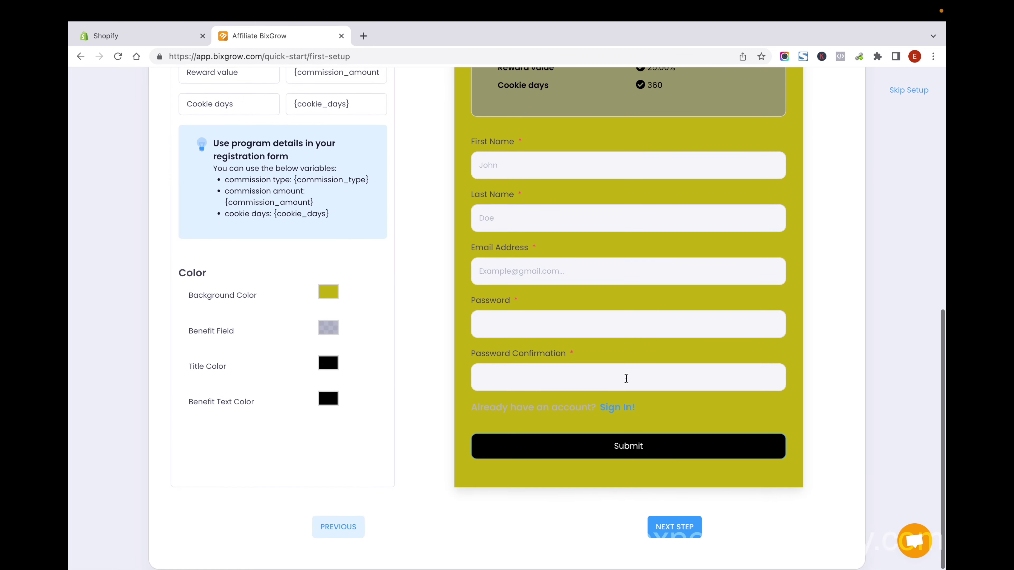
scroll(617, 281, up, 12)
scroll(638, 359, down, 12)
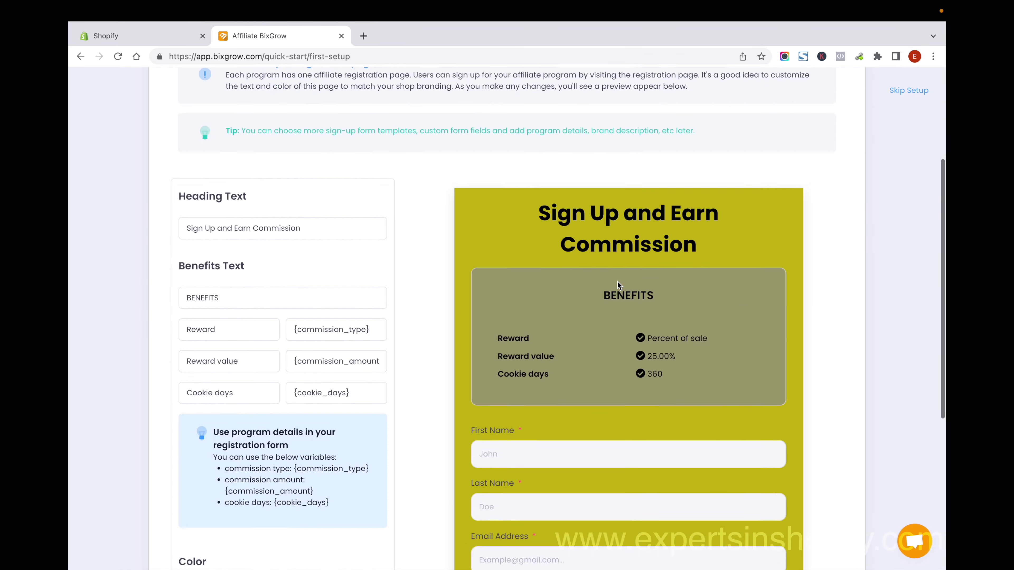
click(665, 526)
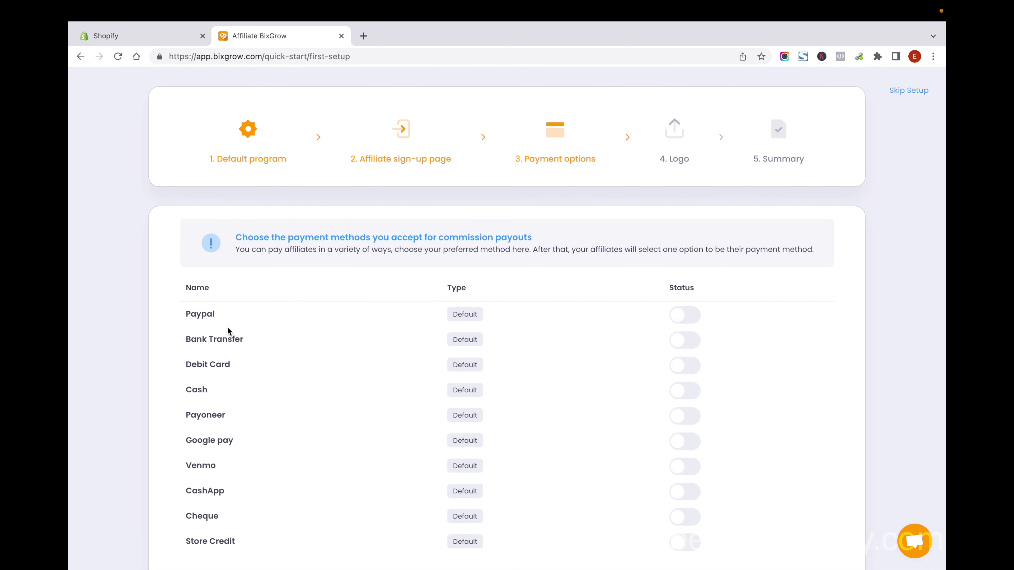
Step: Enable Paypal, Store Credit and Bank Transfer as commission payout methods and continue to the logo setup
scroll(421, 284, down, 1)
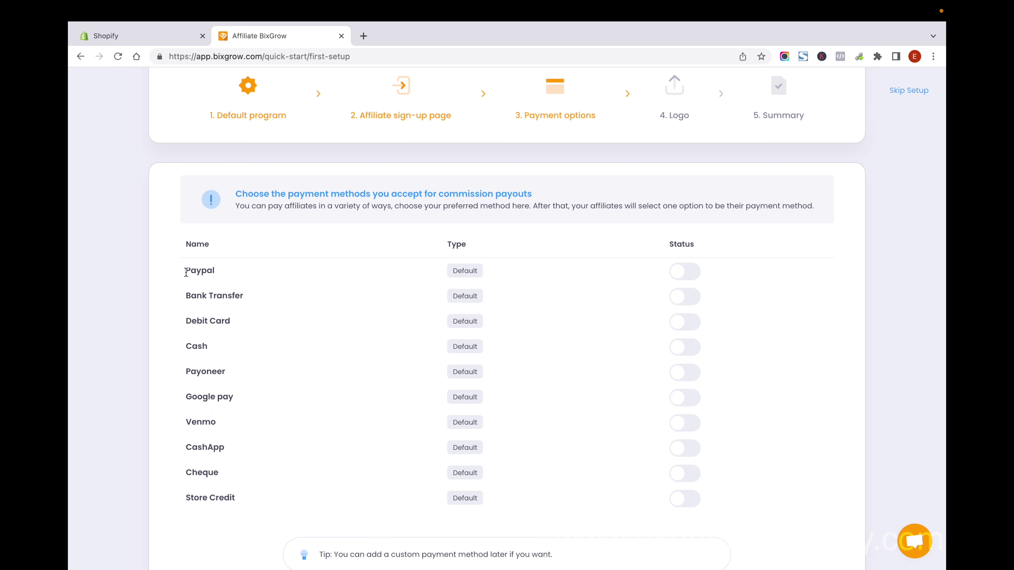
drag(188, 272, 224, 274)
click(690, 274)
scroll(262, 342, down, 2)
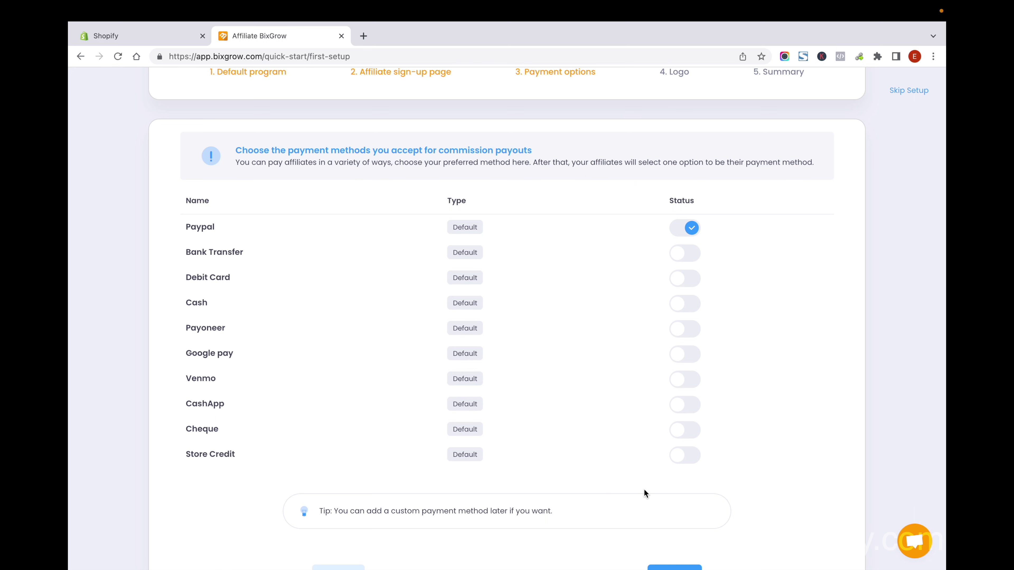
click(694, 459)
click(694, 263)
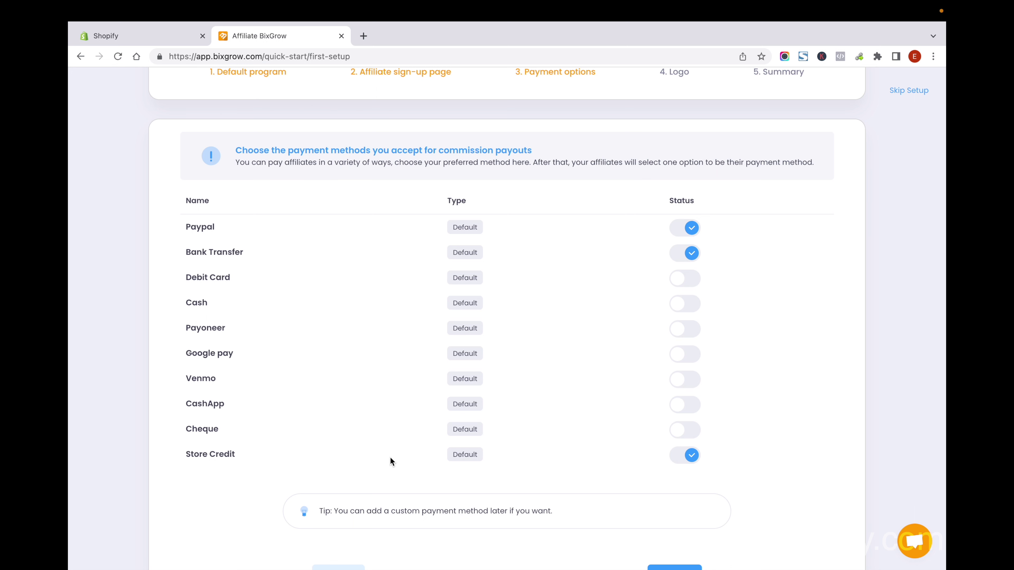
scroll(390, 458, down, 2)
click(678, 531)
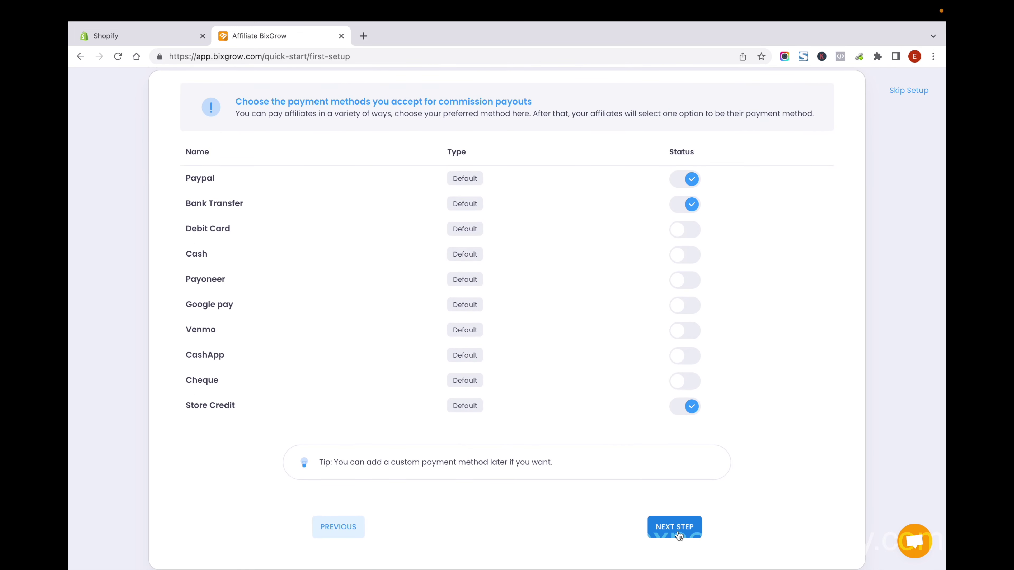
Step: Skip the shop logo upload, finish the basic setup and dismiss the new-features and review pop-ups on the dashboard
scroll(678, 532, up, 1)
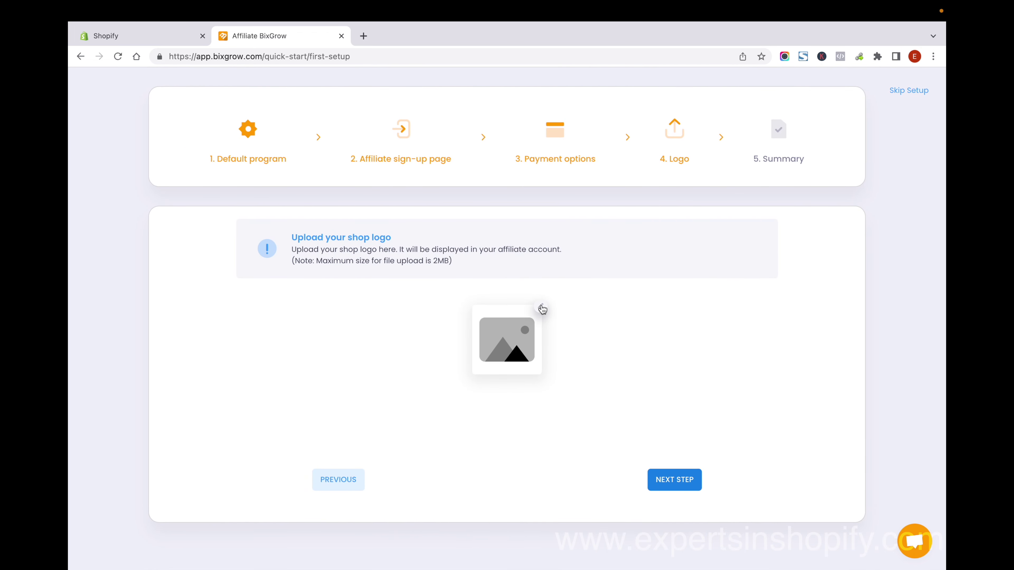
click(678, 482)
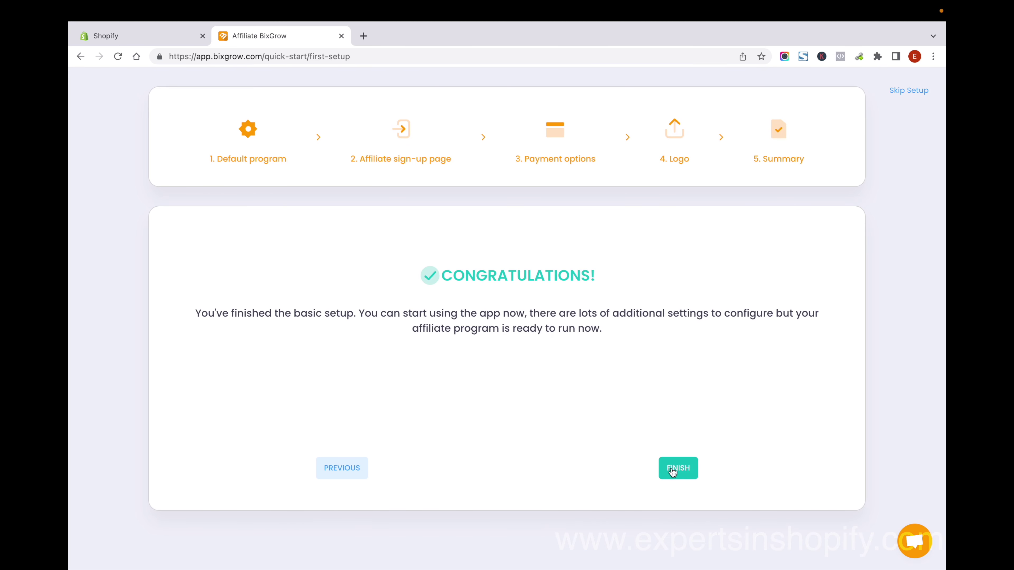
click(673, 470)
click(515, 376)
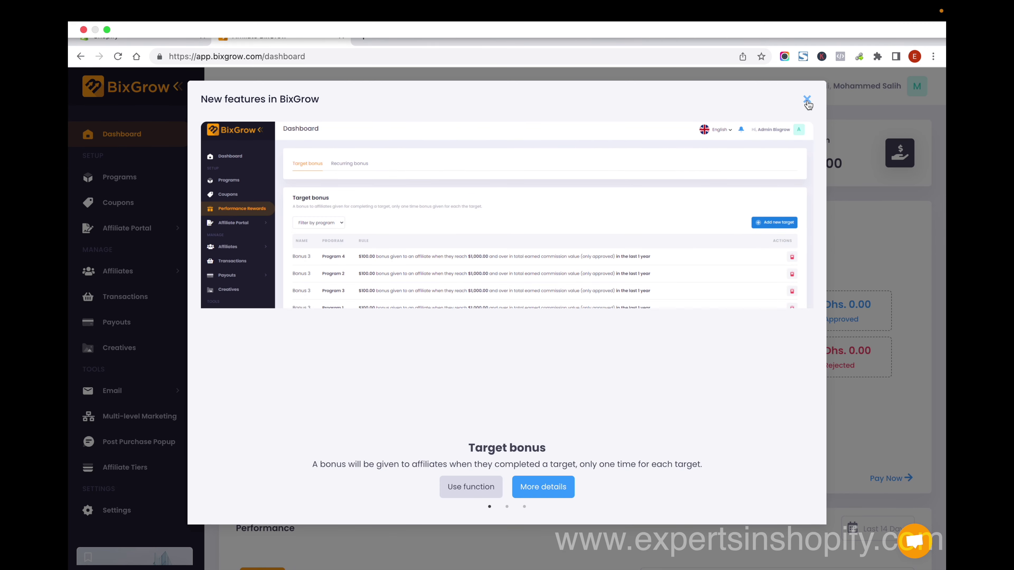
click(806, 100)
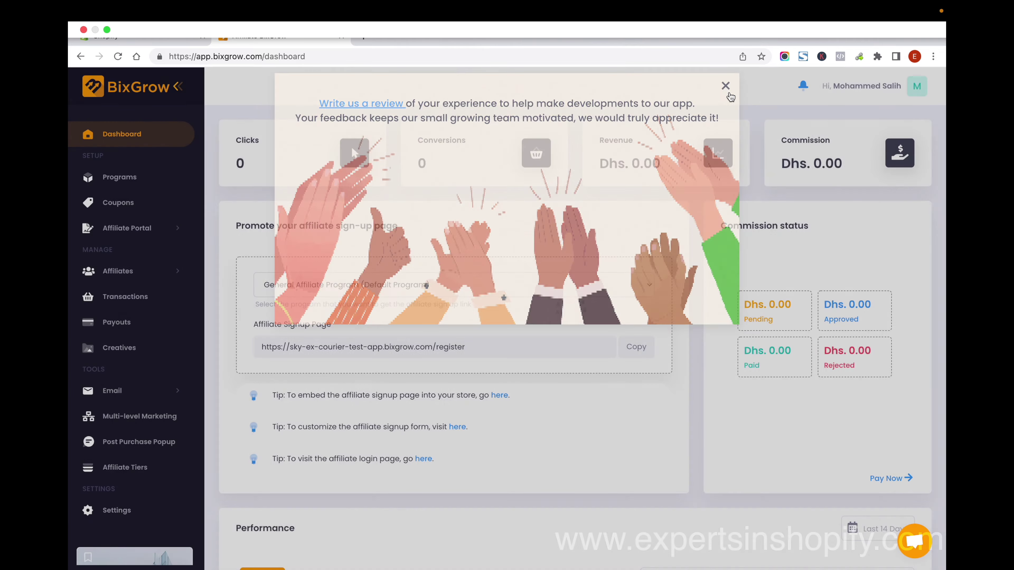
click(727, 91)
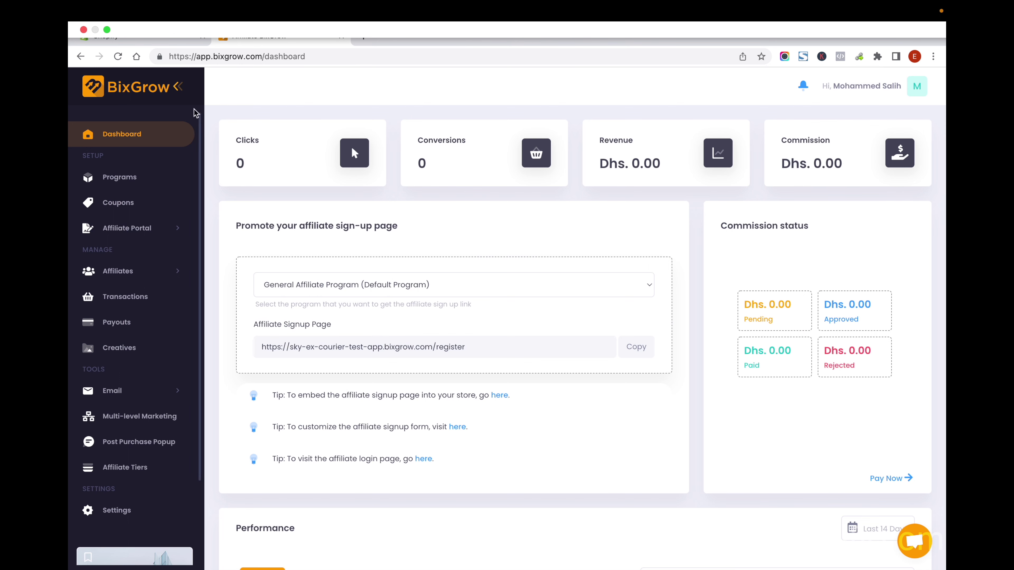
Step: Open the live online store from the Shopify admin and view the footer links on its home page
click(155, 38)
click(222, 282)
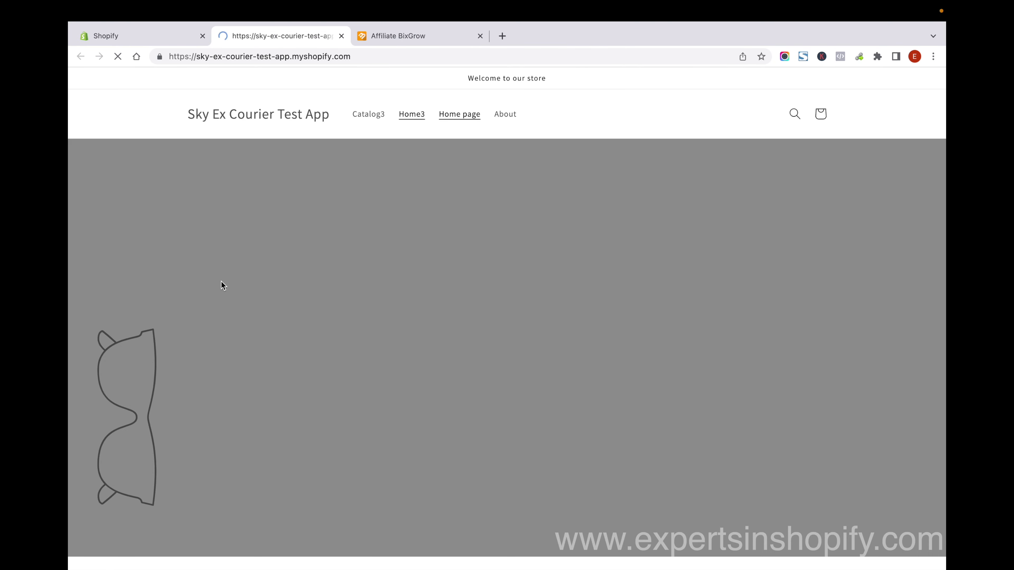
scroll(541, 308, down, 10)
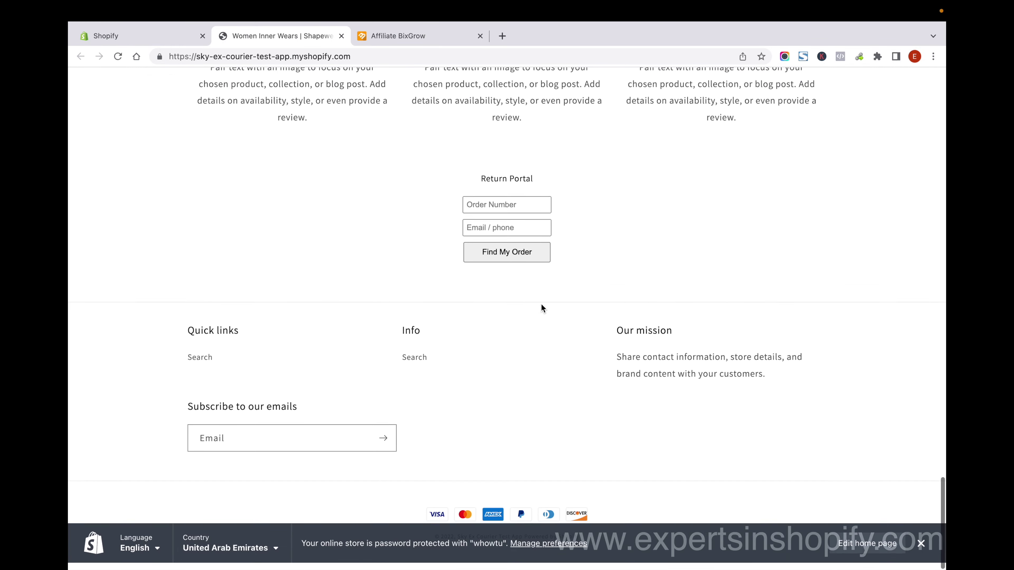
scroll(297, 272, down, 15)
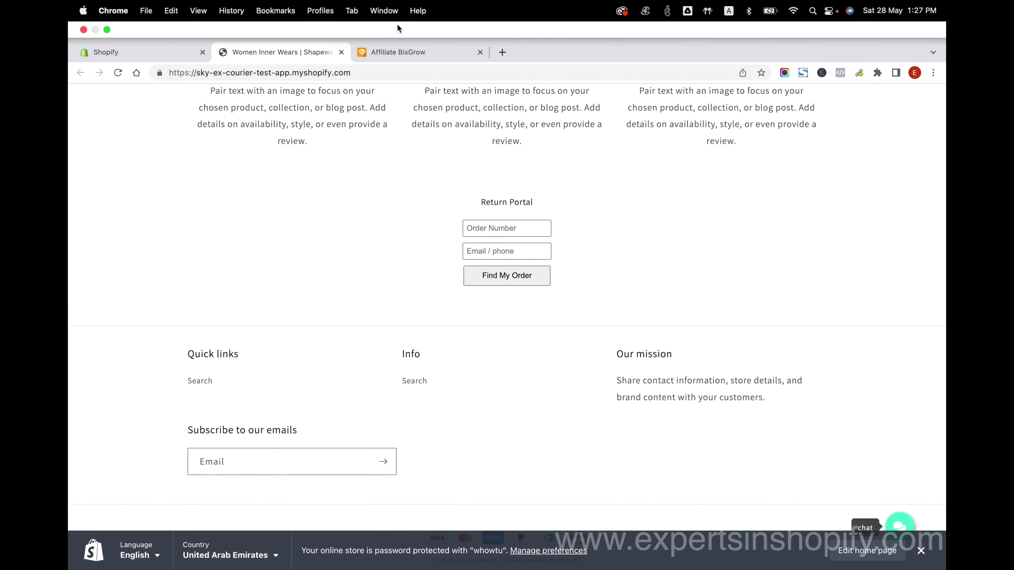
Step: Copy the affiliate signup page link of the General Affiliate Program from the BixGrow dashboard
click(399, 50)
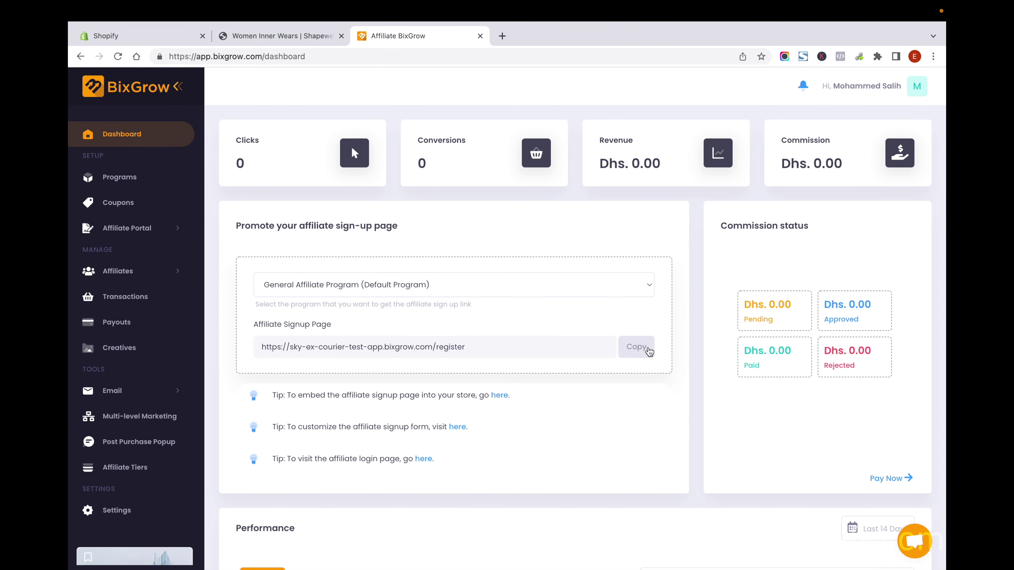
click(637, 286)
click(546, 338)
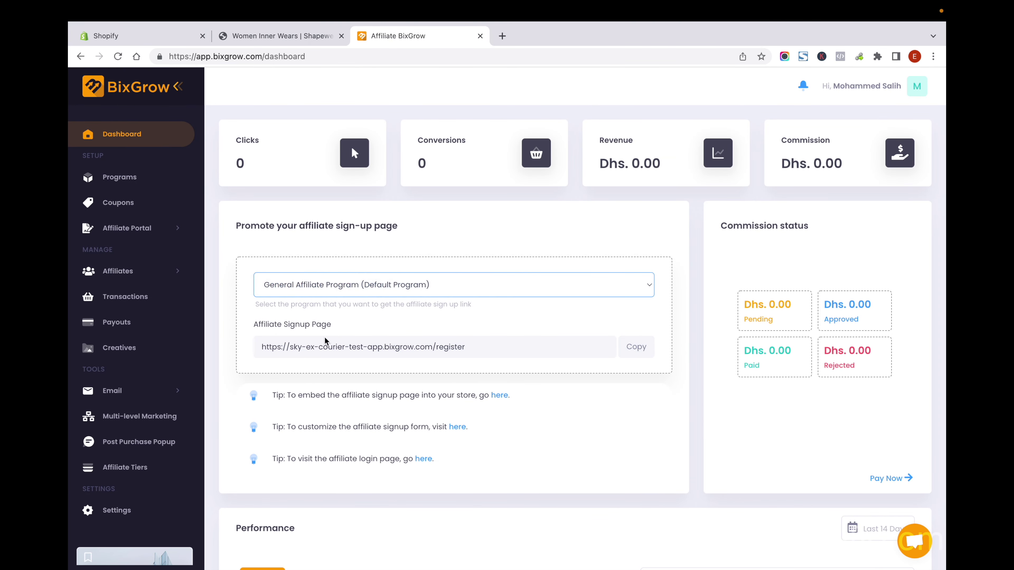
drag(254, 326, 351, 327)
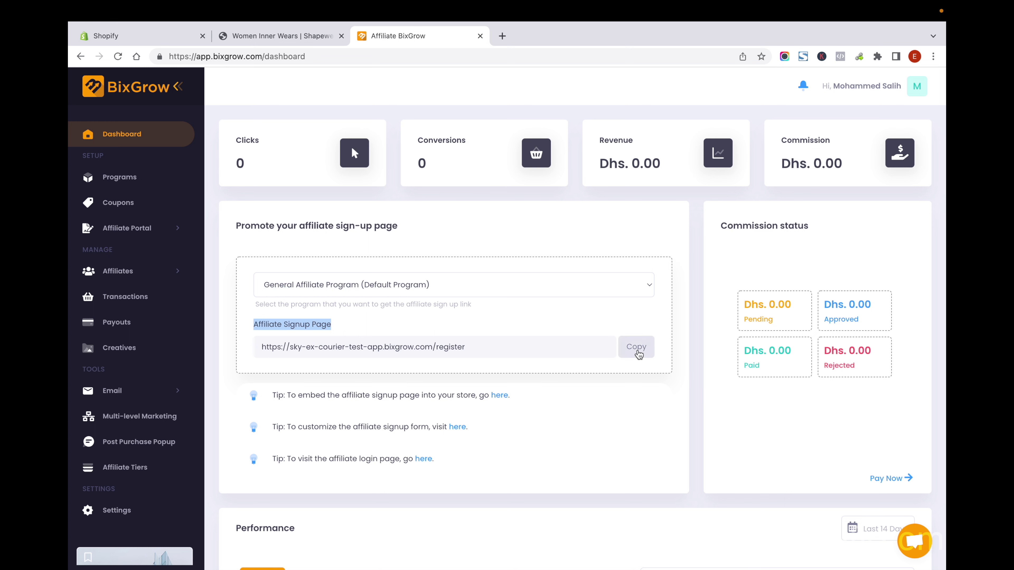
click(638, 352)
Step: Open the Footer menu for editing in the Shopify admin's Online Store navigation, checking the storefront footer for comparison
click(292, 36)
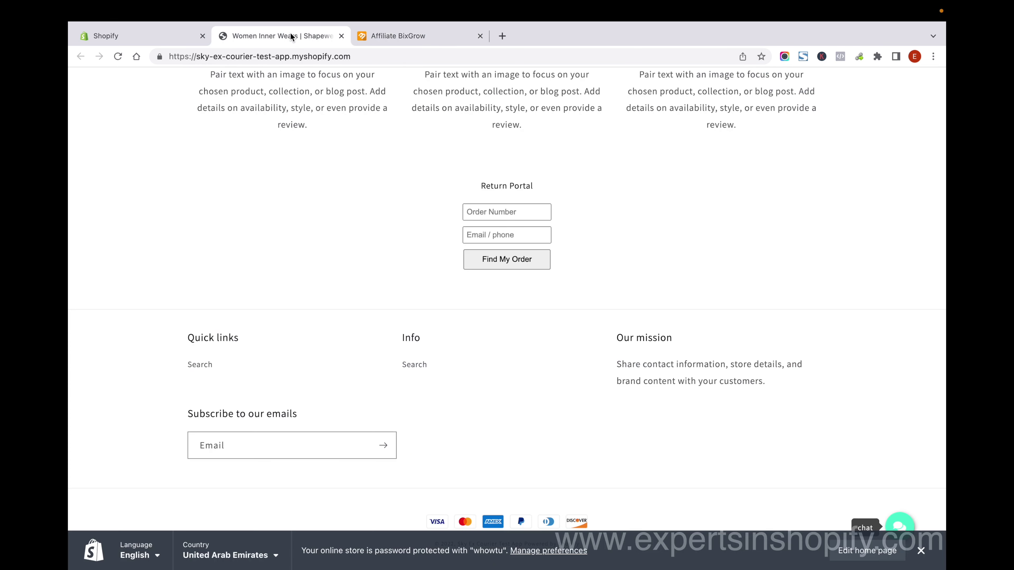
click(126, 28)
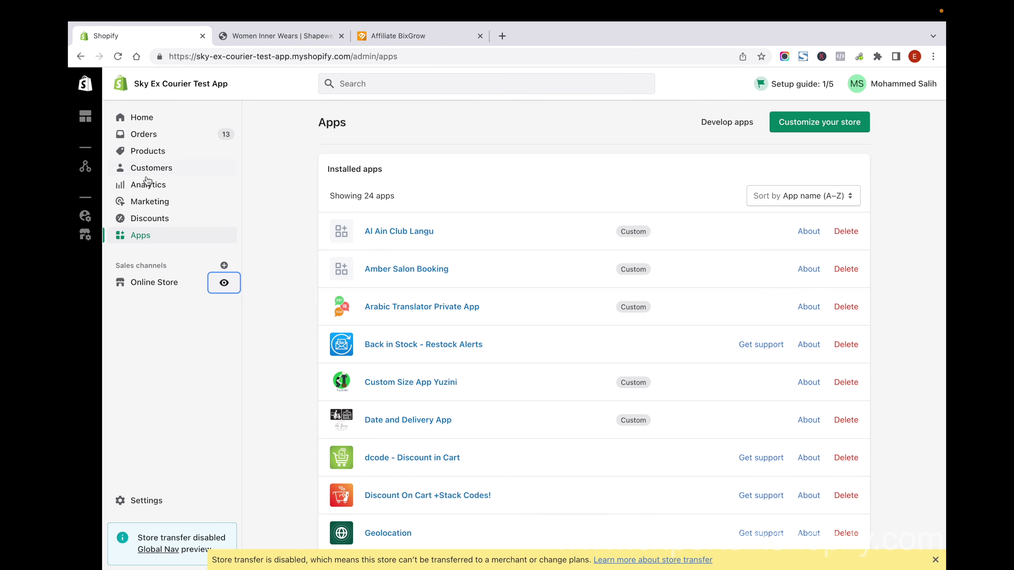
click(167, 284)
click(163, 352)
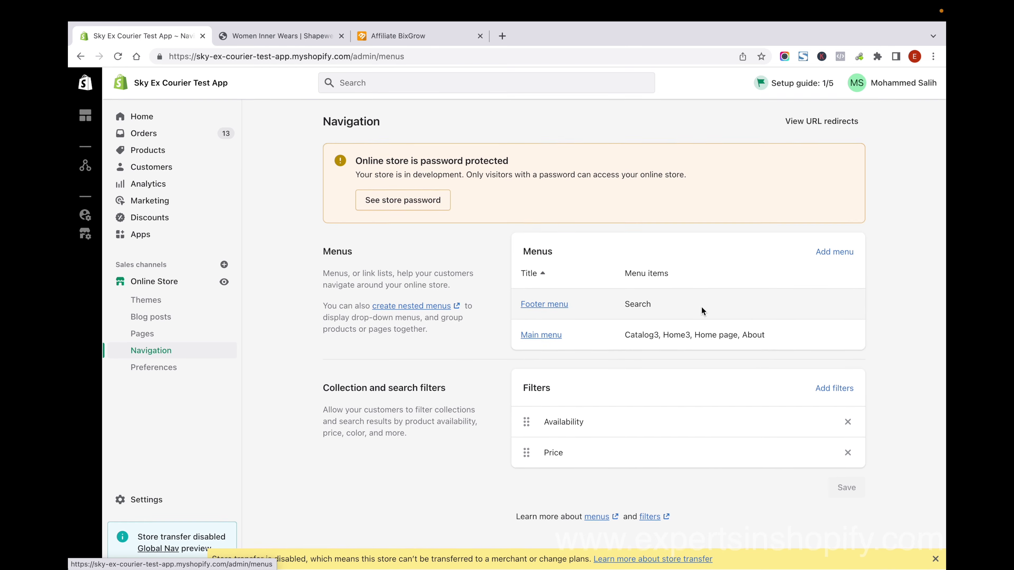
click(547, 305)
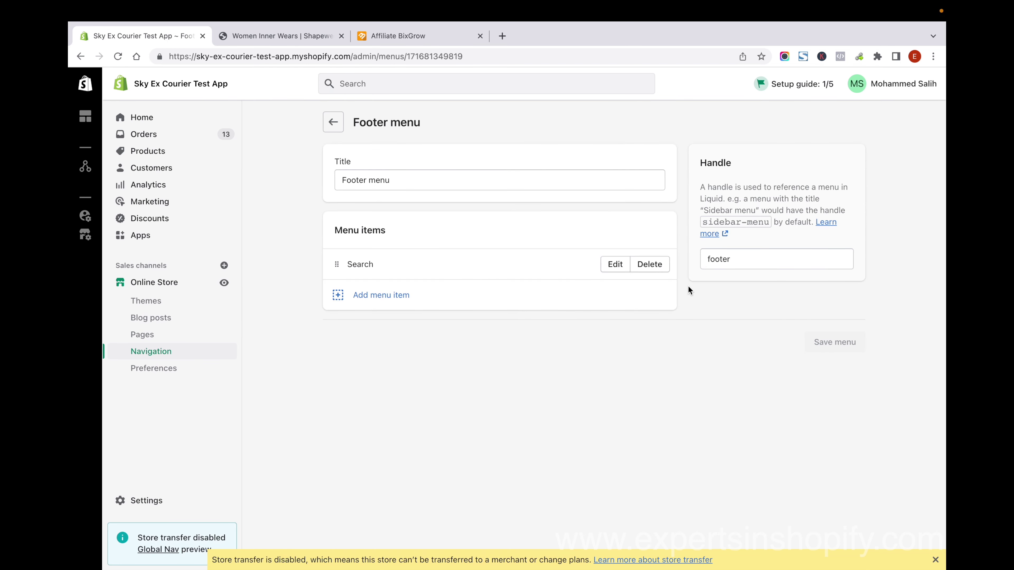
mouse_move(371, 40)
click(279, 52)
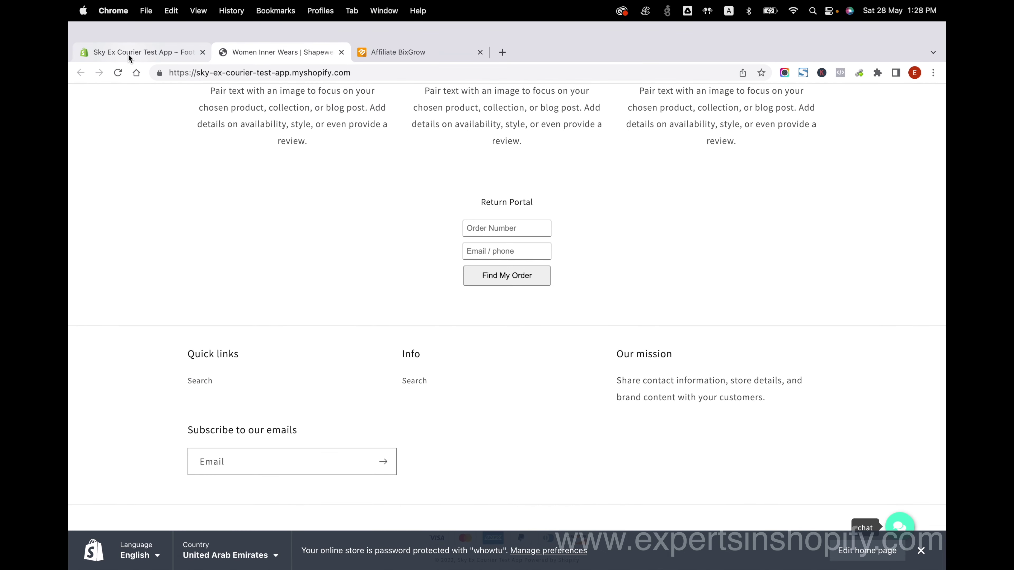
click(128, 38)
Step: Add a "Signup and Earn" item linking to the copied affiliate registration URL to the Footer menu and save the menu
click(374, 294)
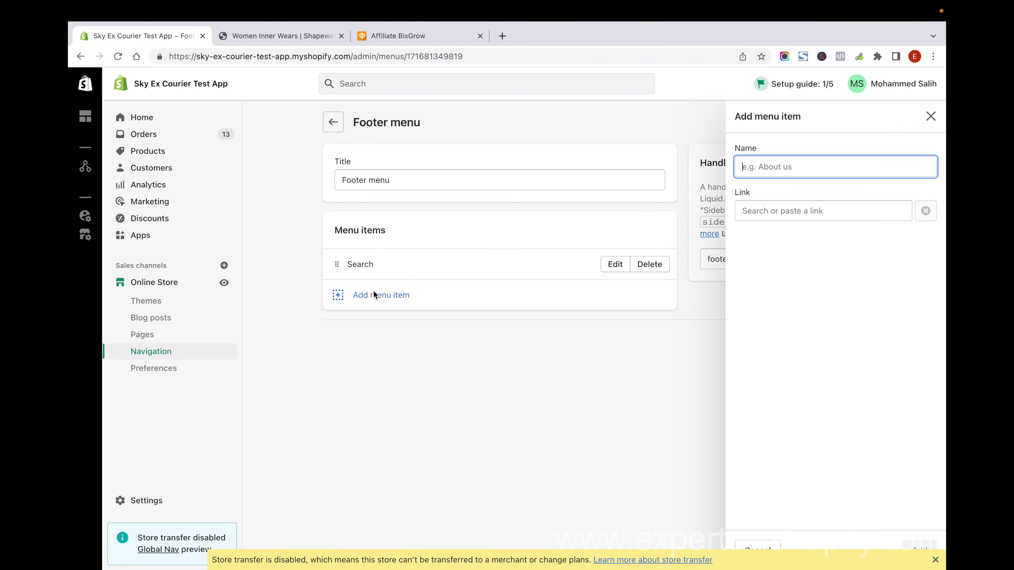
text(Si)
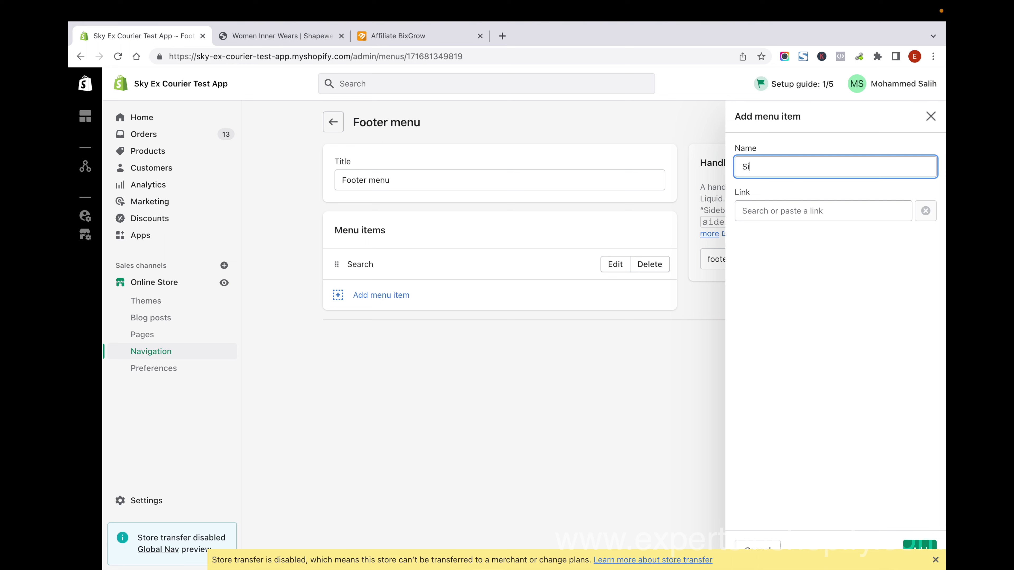
text(gnup and Earn)
click(815, 204)
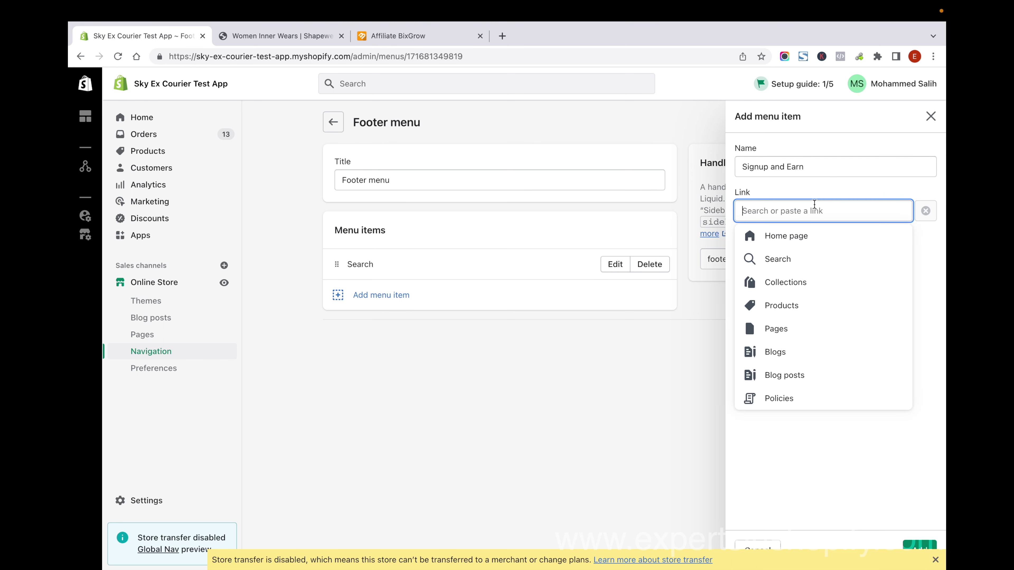
key(ctrl+v)
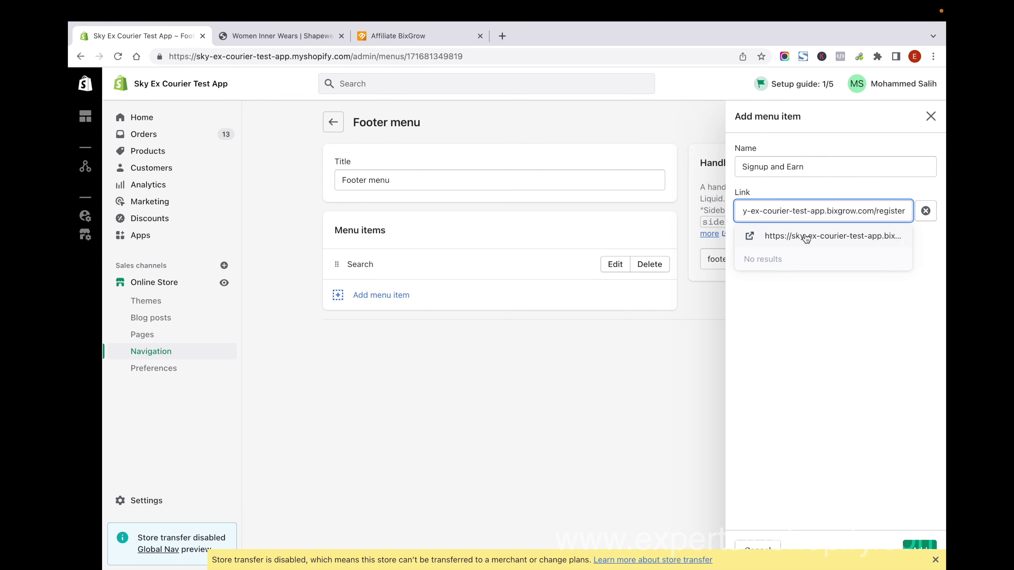
click(805, 233)
click(924, 544)
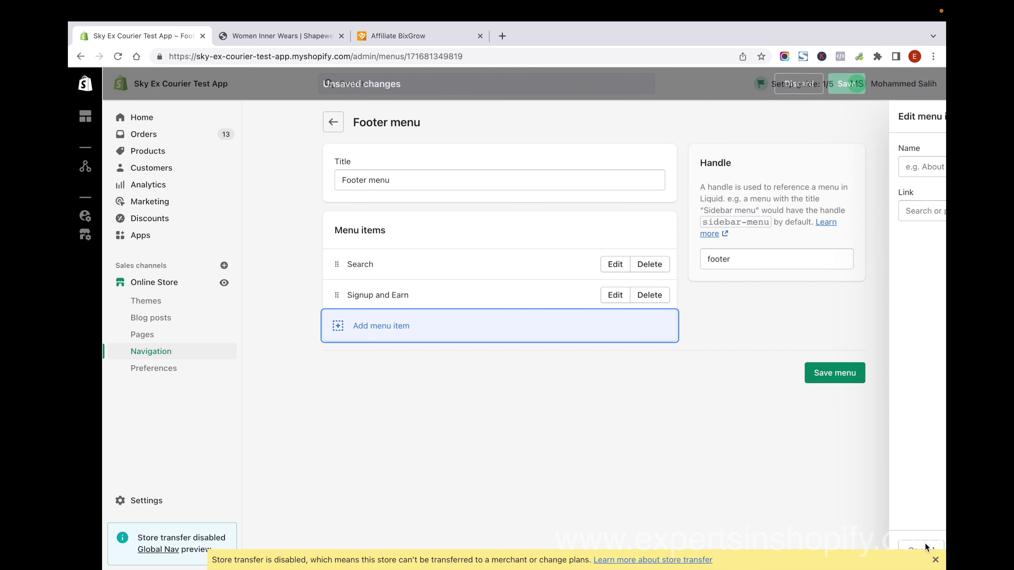
click(843, 373)
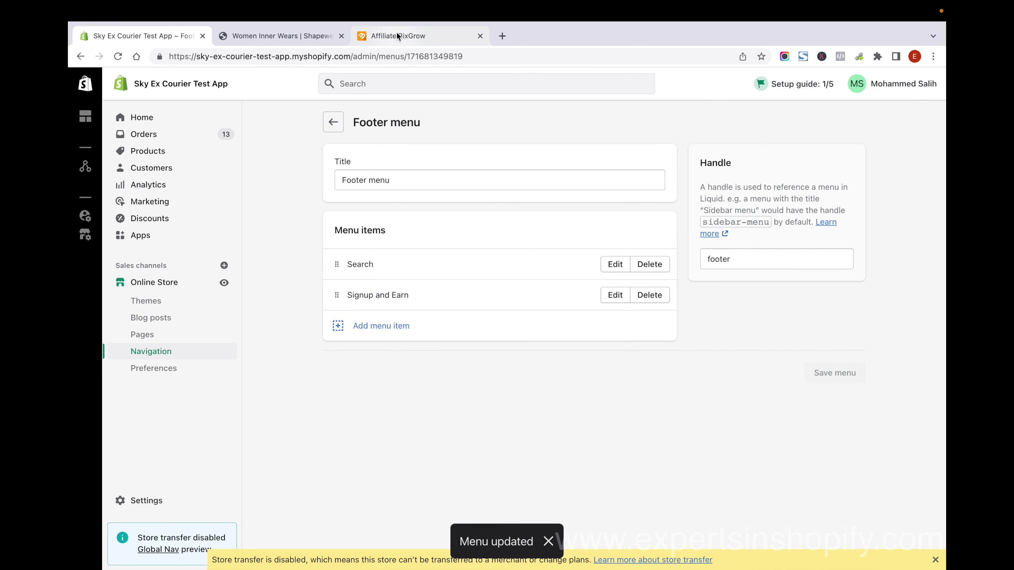
Step: Reload the storefront and open the "Signup and Earn" link under Quick links in the footer
click(285, 36)
key(super+r)
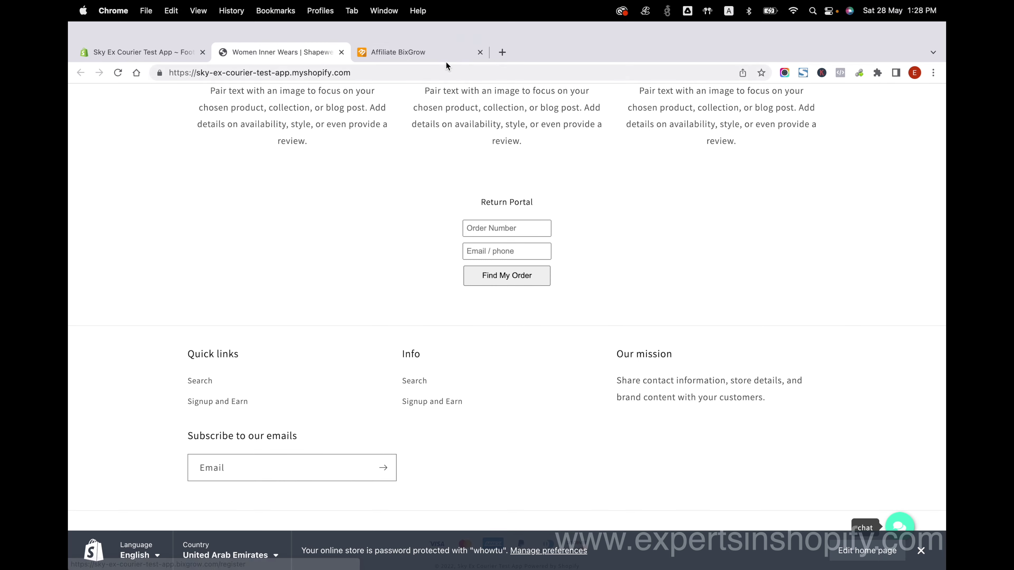
click(404, 36)
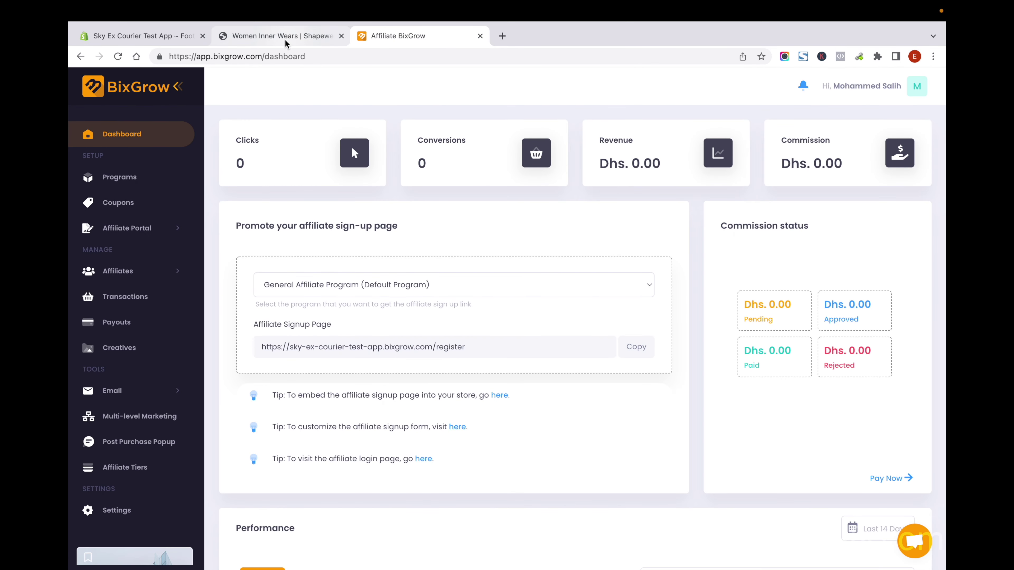
click(285, 40)
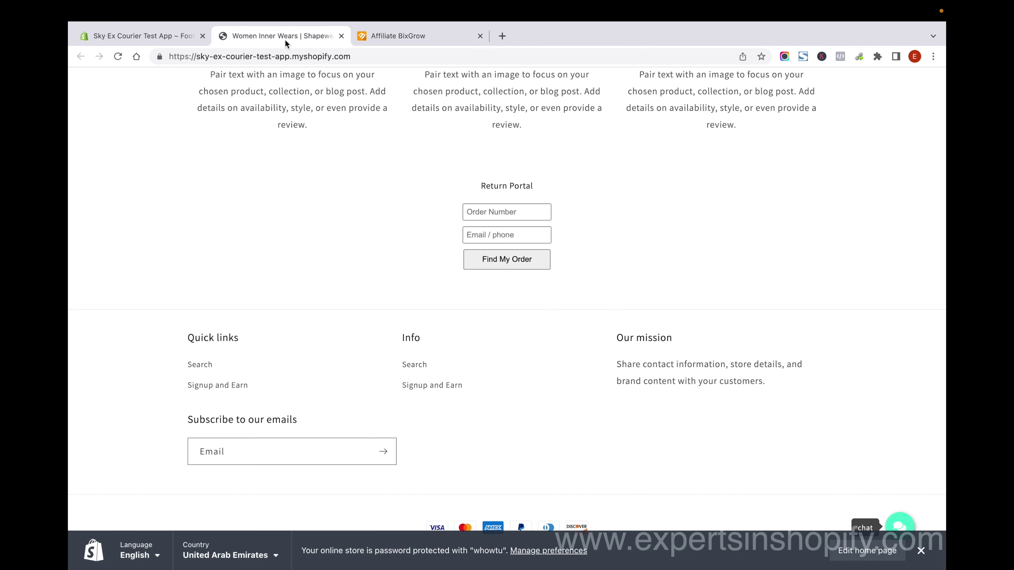
click(211, 392)
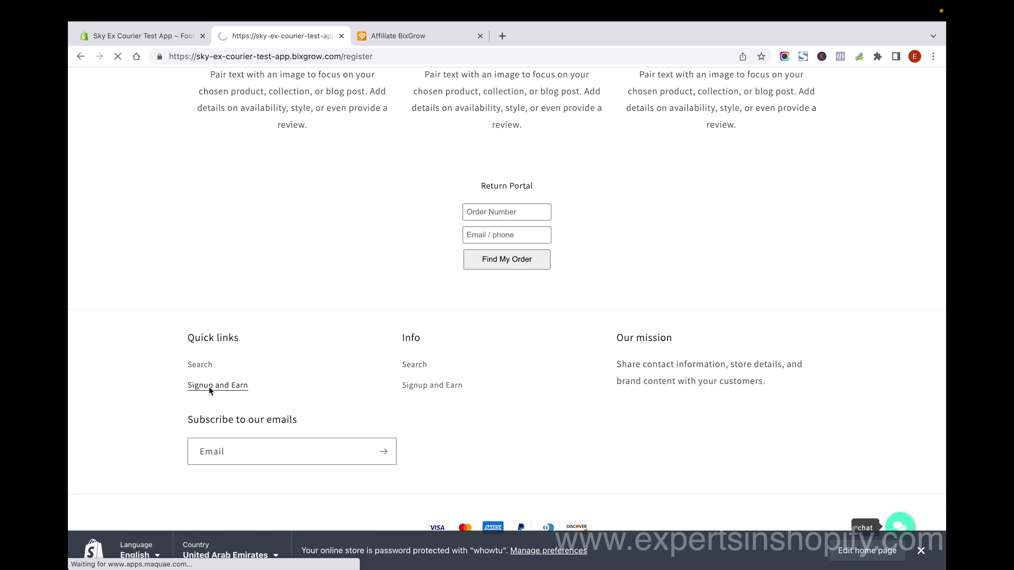